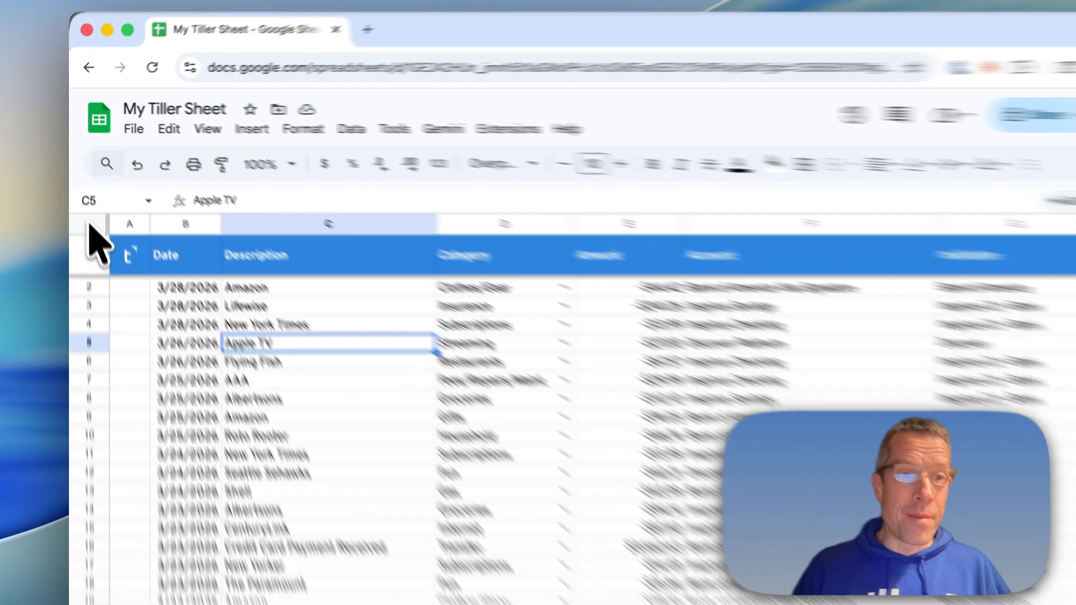
Create a filter across the whole Transactions sheet
left_click(88, 203)
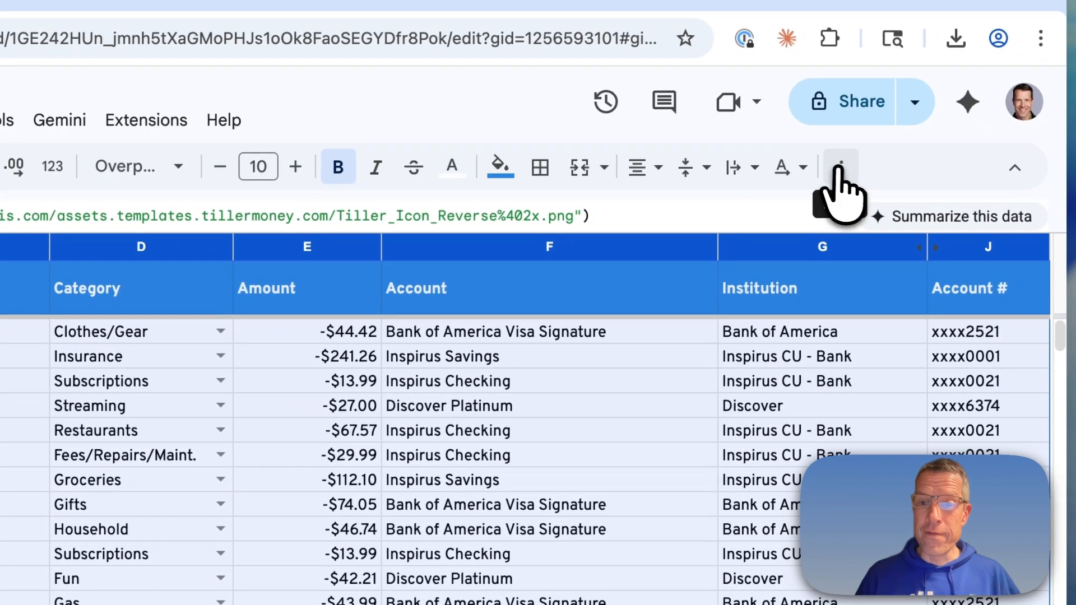
left_click(839, 167)
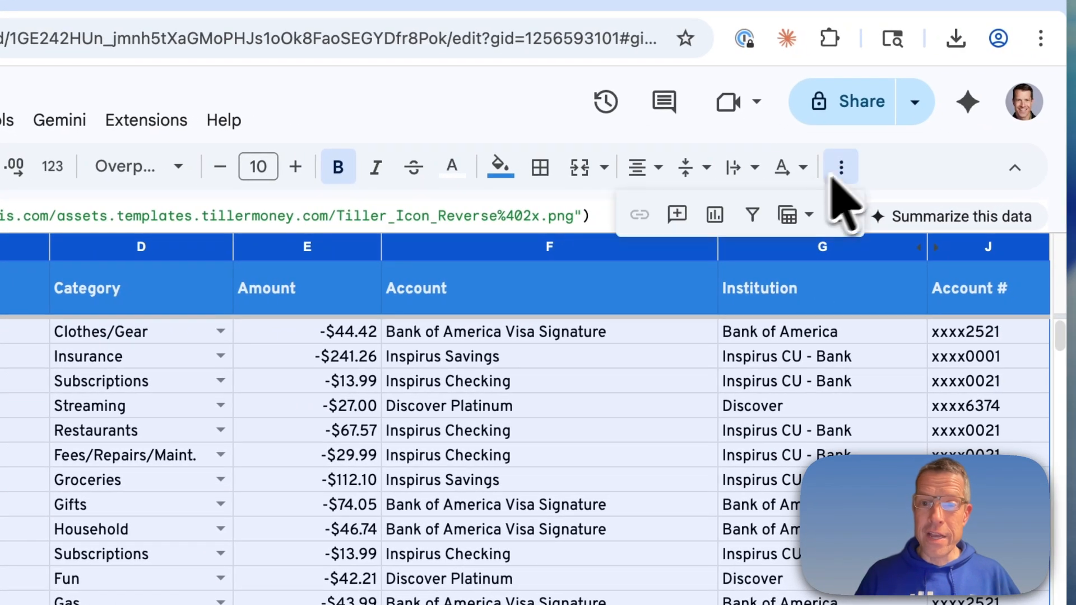
left_click(753, 214)
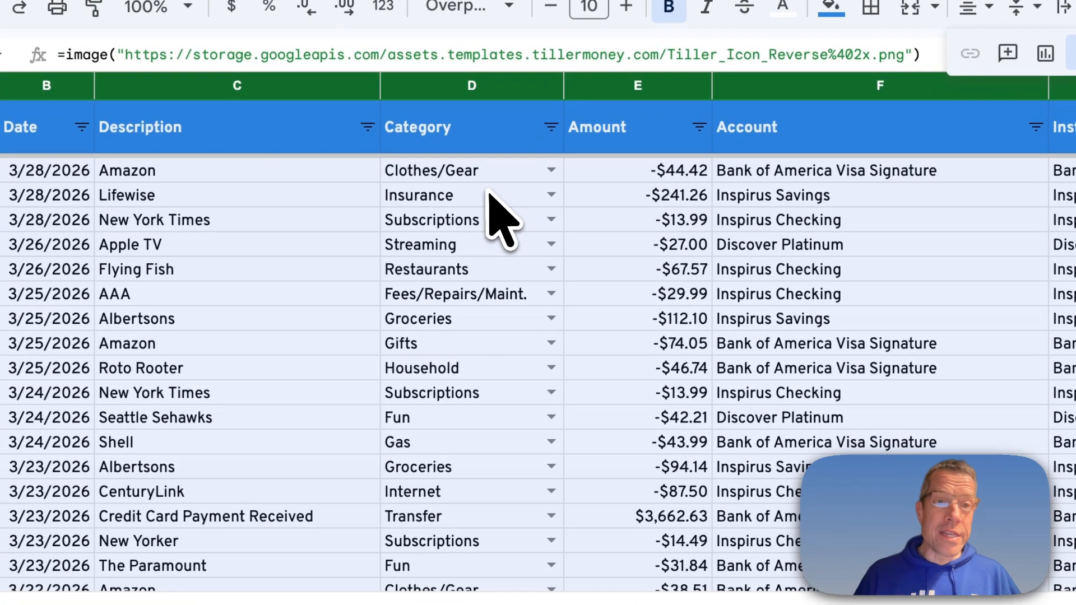
left_click(472, 202)
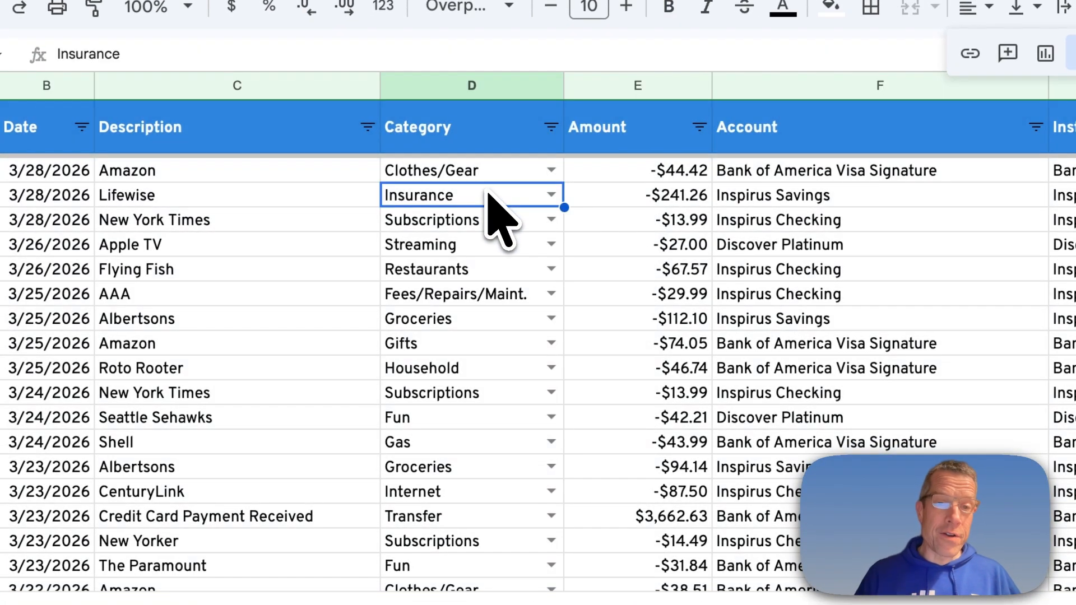
Filter the Category column to show only Donations
left_click(551, 127)
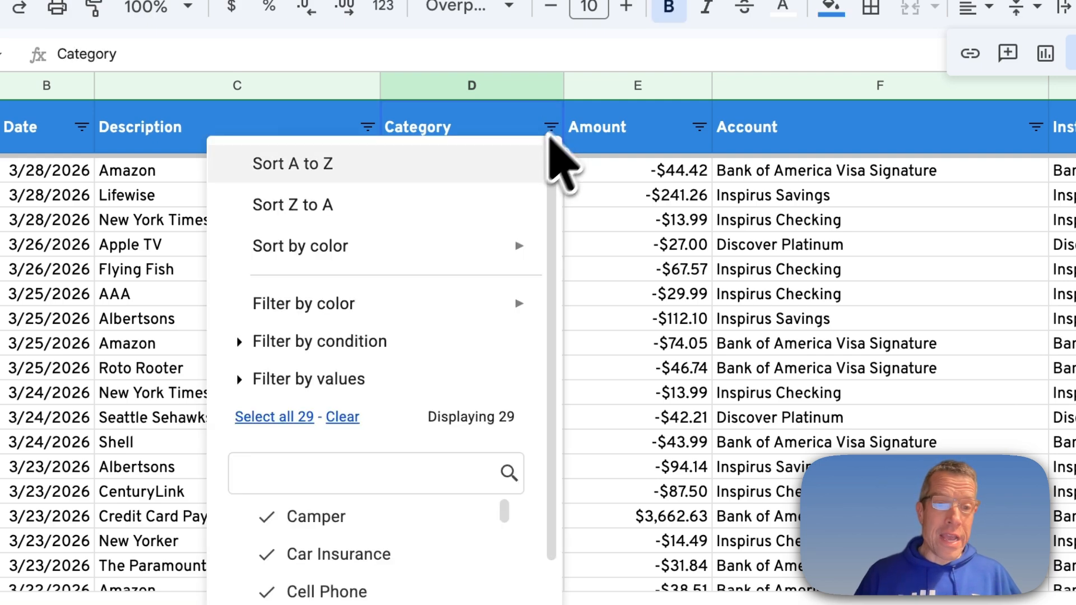
left_click(340, 417)
scroll(313, 534, "down", 3)
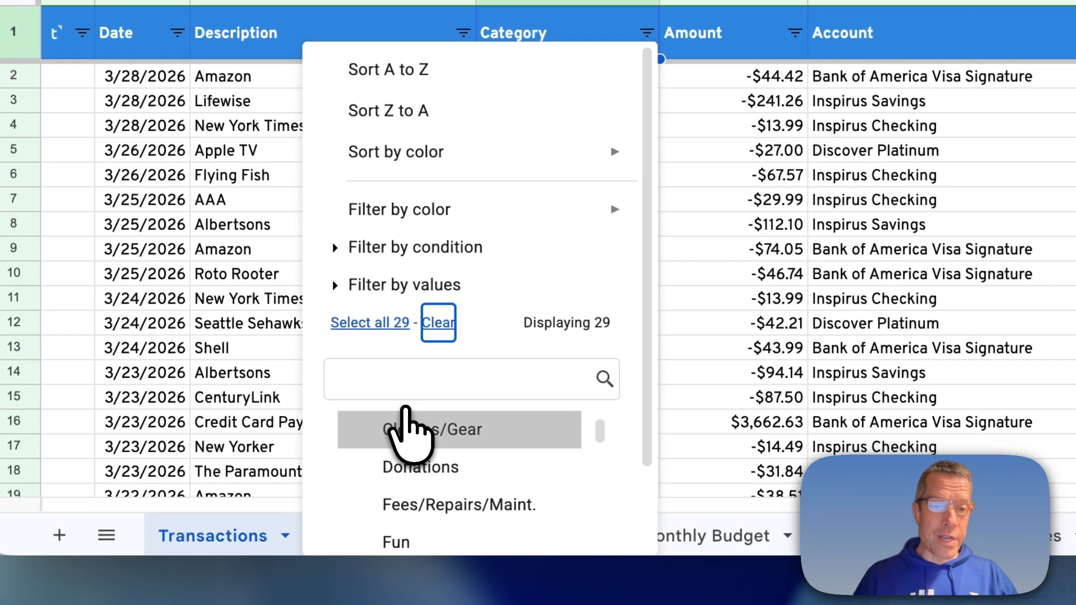
left_click(318, 559)
scroll(414, 473, "down", 10)
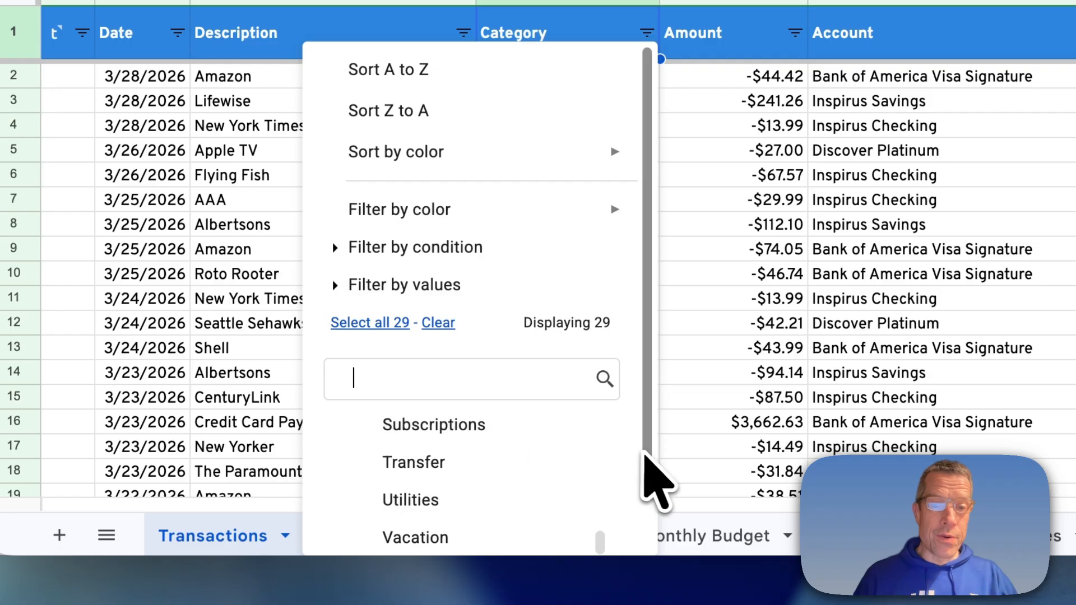
scroll(649, 469, "down", 2)
left_click(577, 524)
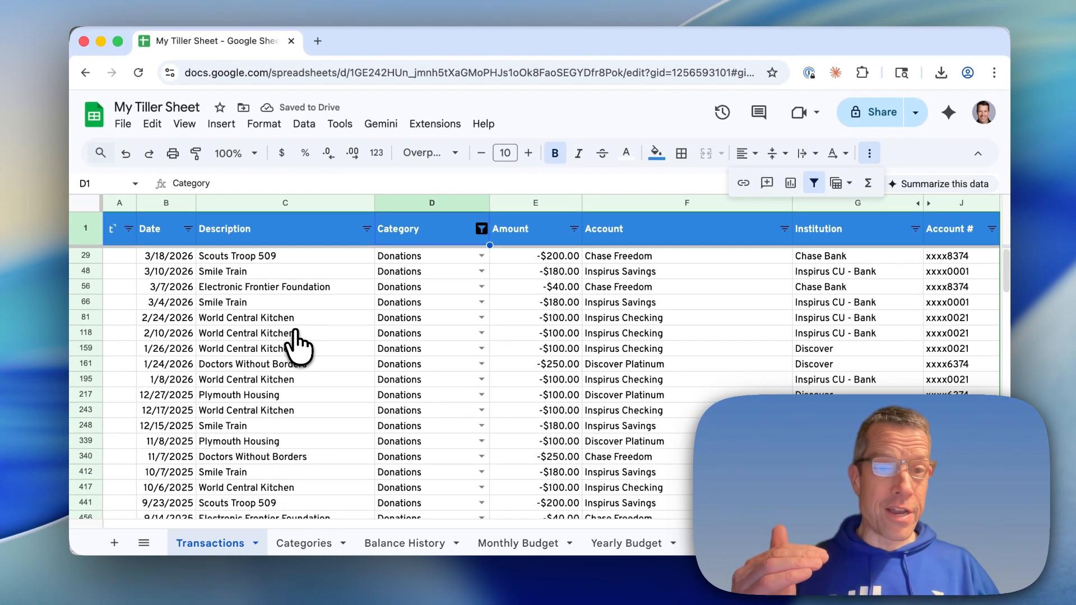
Filter the Date column to only the dates that contain 2025
scroll(227, 395, "down", 5)
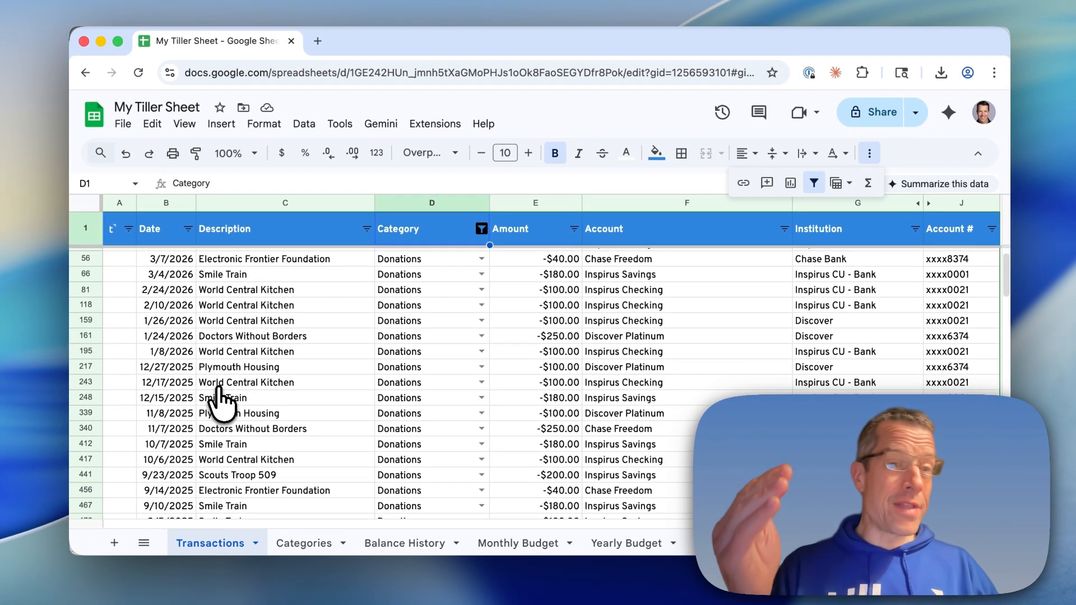
scroll(221, 401, "down", 3)
scroll(221, 402, "up", 6)
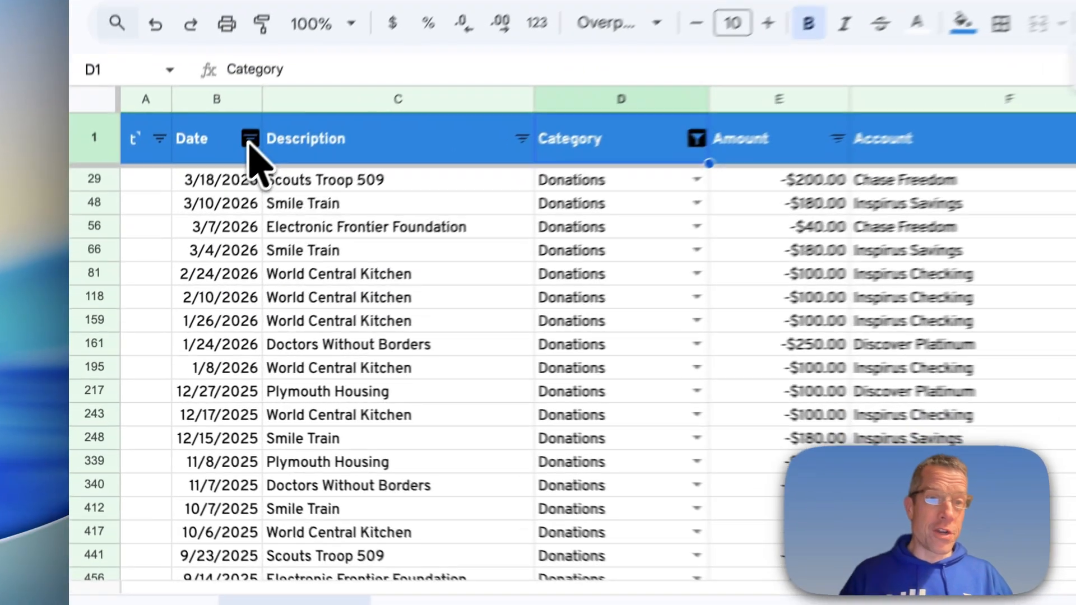
left_click(188, 228)
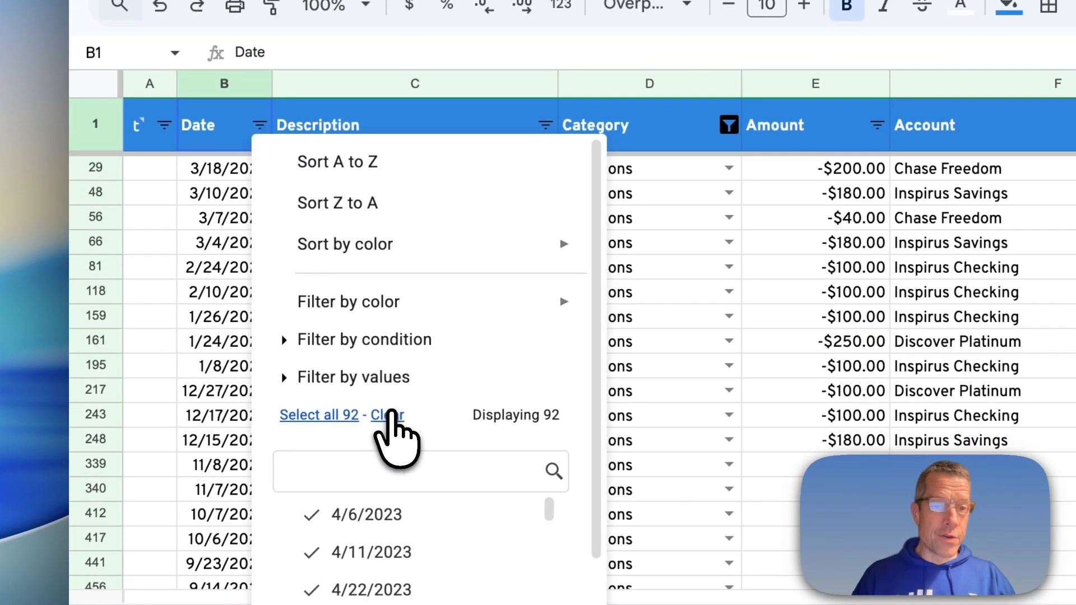
left_click(390, 413)
left_click(381, 471)
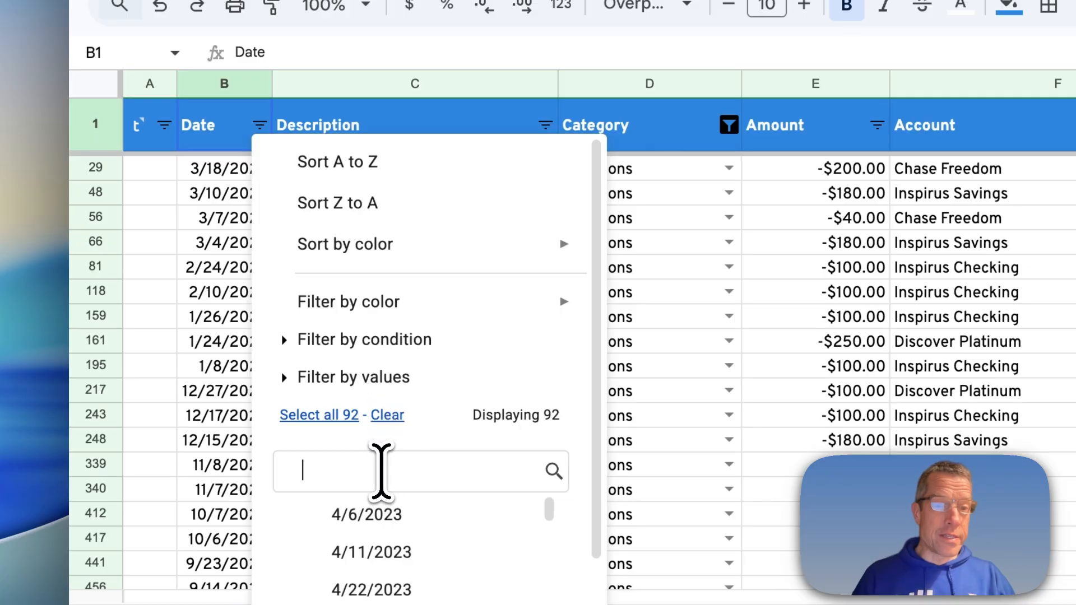
type("2025")
left_click(322, 415)
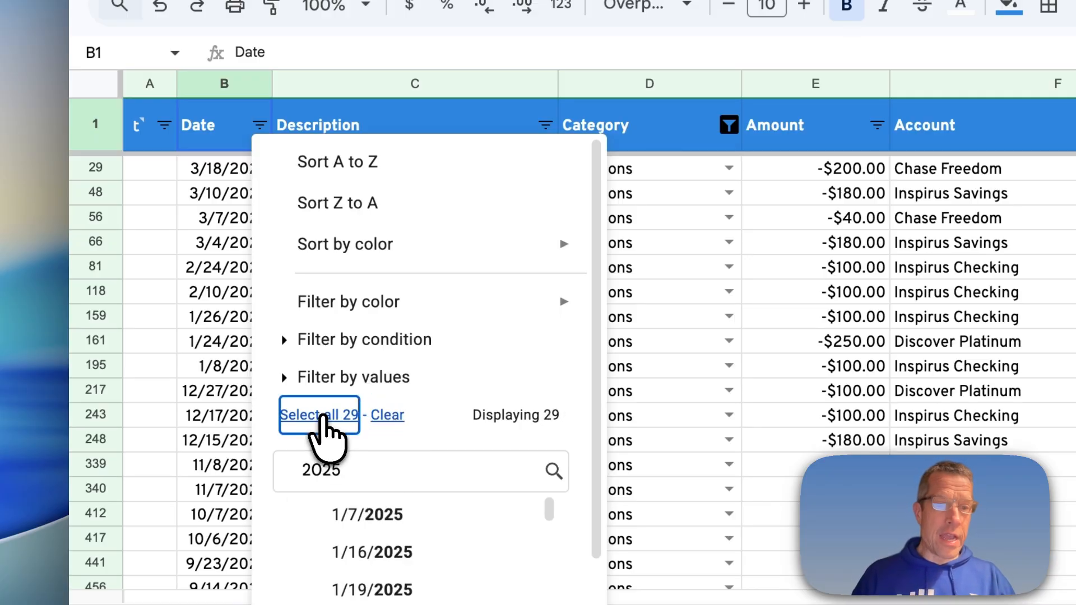
scroll(538, 358, "down", 3)
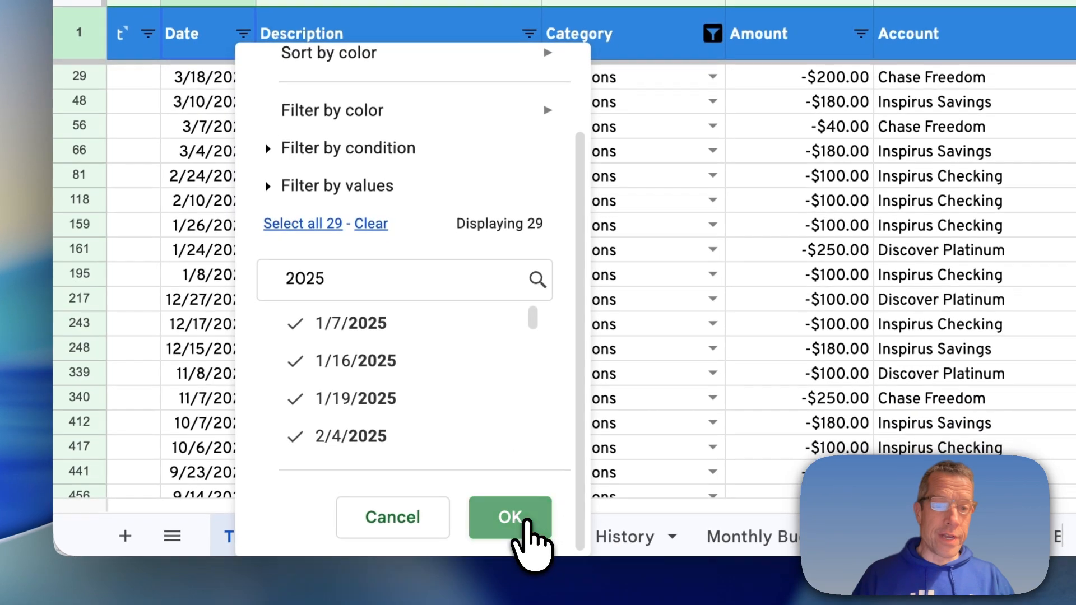
left_click(510, 518)
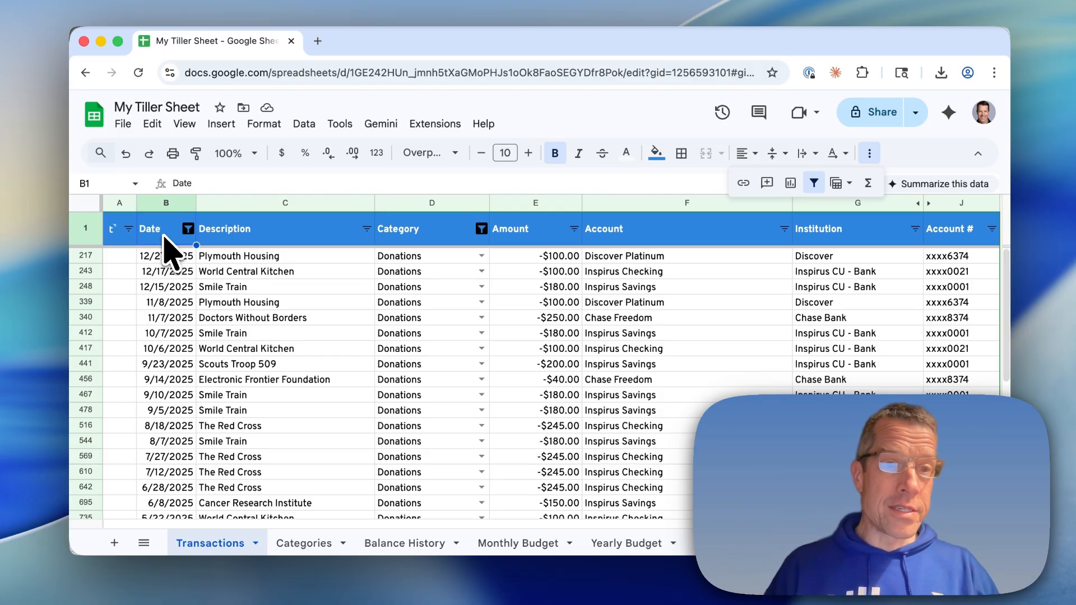
Copy the filtered donation rows with their headers, from Date through Account, and add a new sheet
scroll(252, 312, "down", 5)
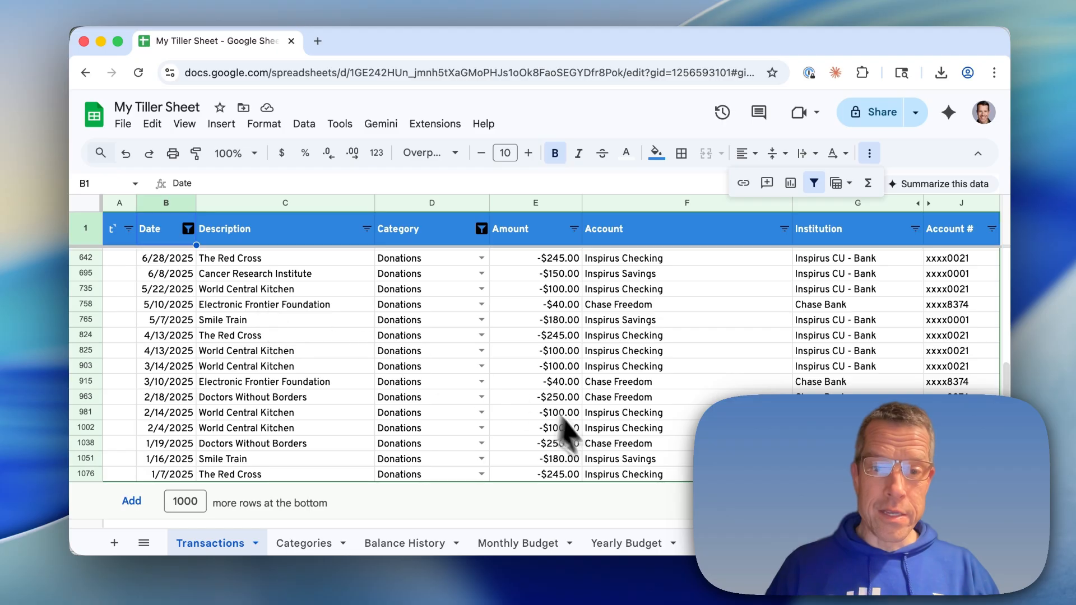
left_click(619, 473, "shift")
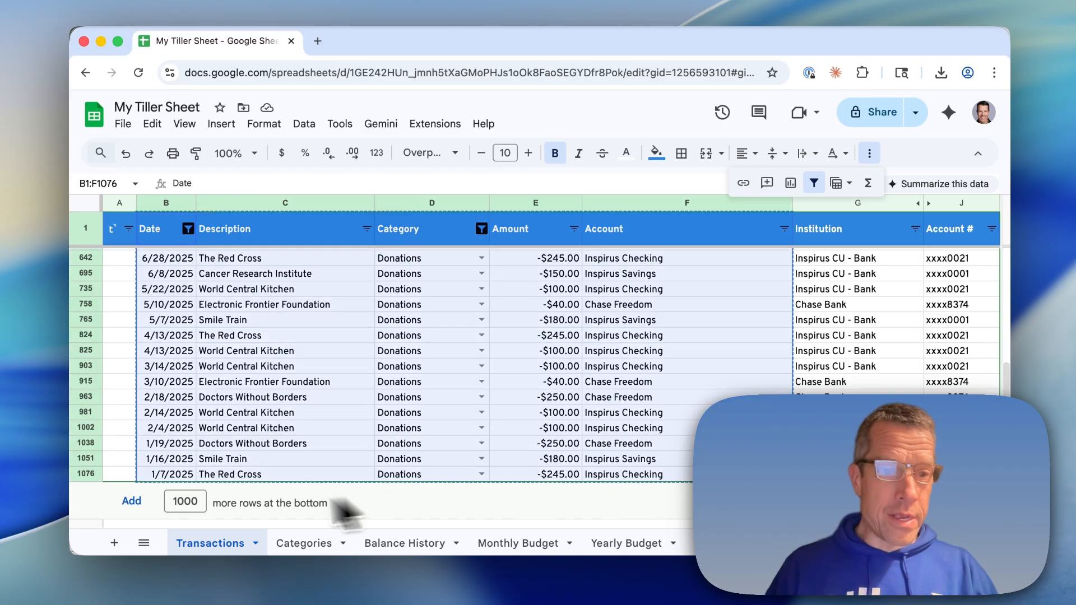
left_click(115, 543)
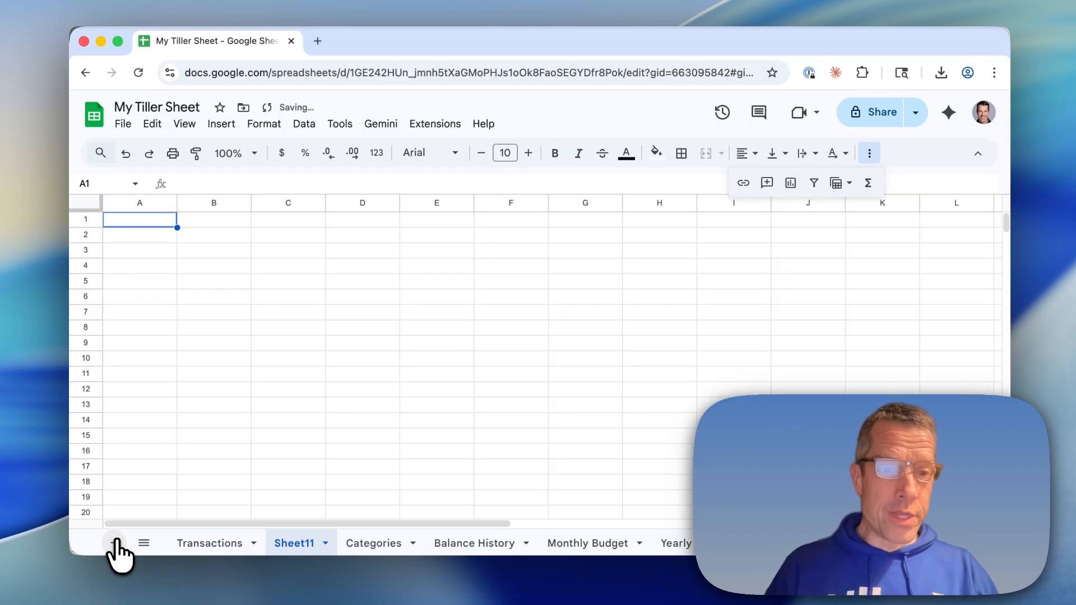
Rename the new sheet as "Charity Taxes 2025"
double_click(308, 543)
type("Chairty")
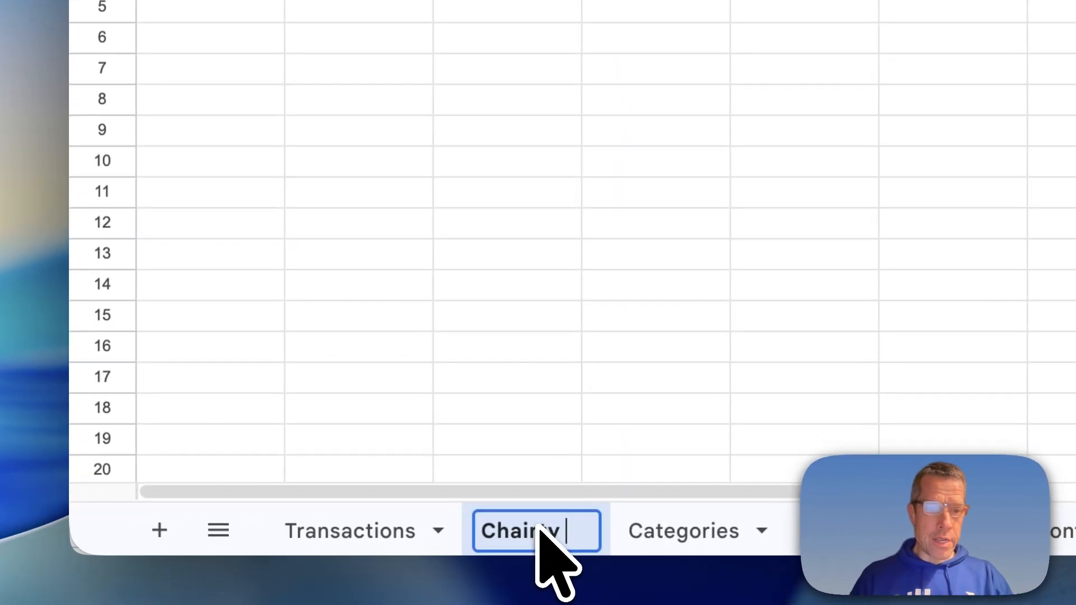
key("BackSpace")
key("BackSpace")
key("BackSpace")
key("BackSpace")
key("BackSpace")
type("rity Tax")
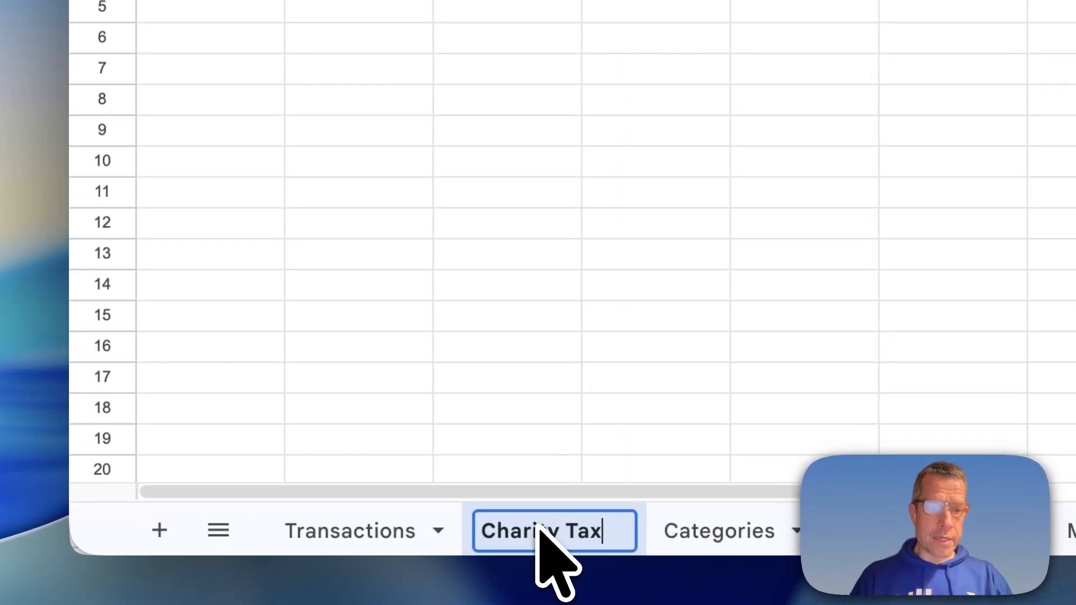
type("es 2025")
key("Return")
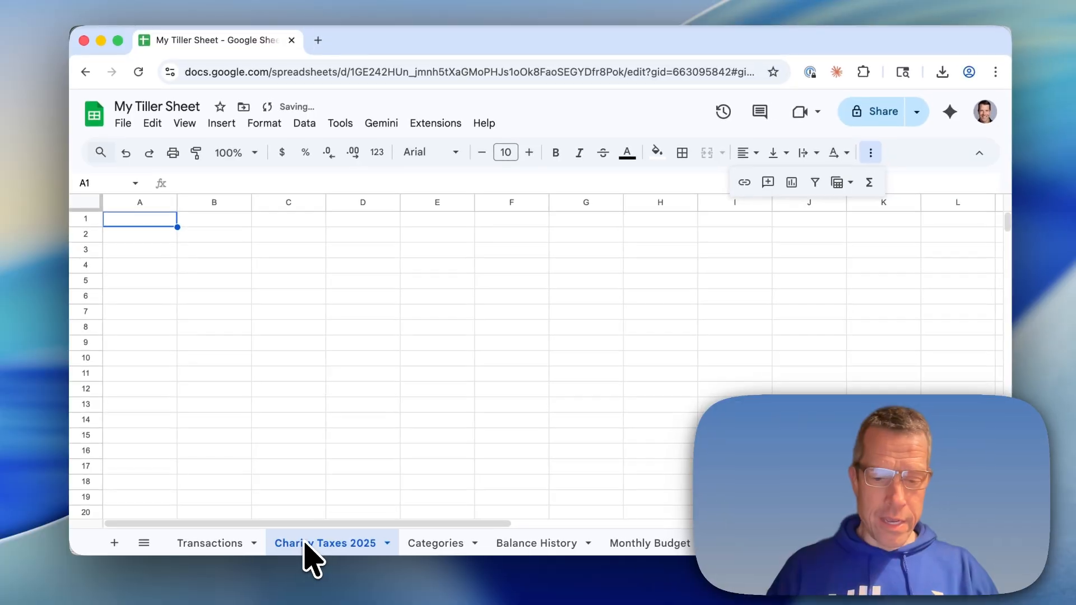
Paste the copied donation rows at cell A1 and widen the Description column to fit the full charity names
key("cmd+v")
left_click(306, 396)
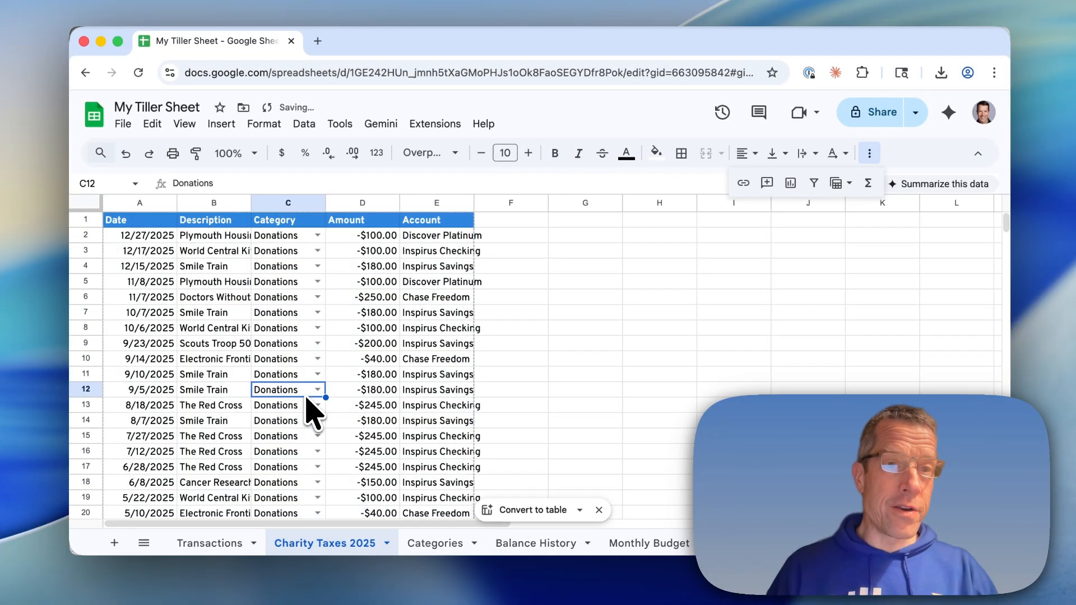
left_click_drag(250, 202, 331, 200)
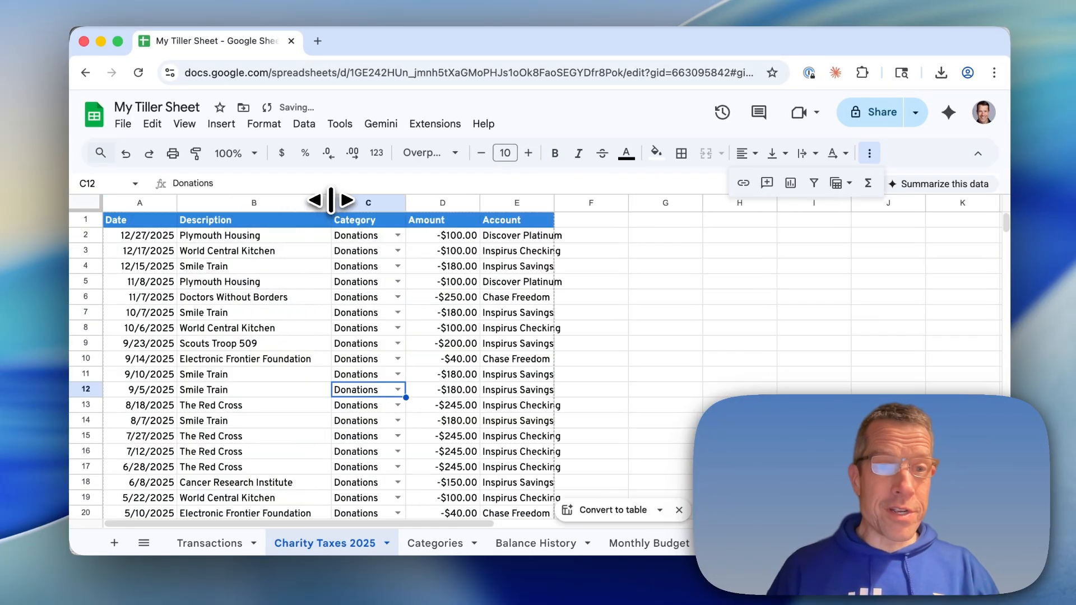
Freeze the header row of the Charity Taxes 2025 sheet
left_click_drag(91, 200, 91, 229)
left_click(227, 271)
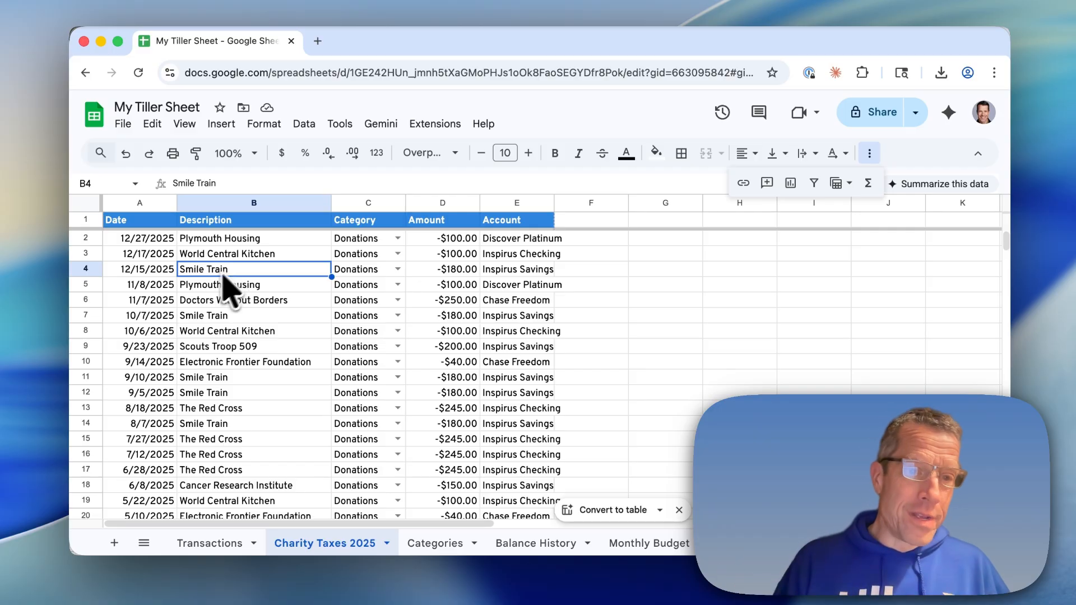
Delete the Scouts Troop 509 row from the donation list
left_click(85, 347)
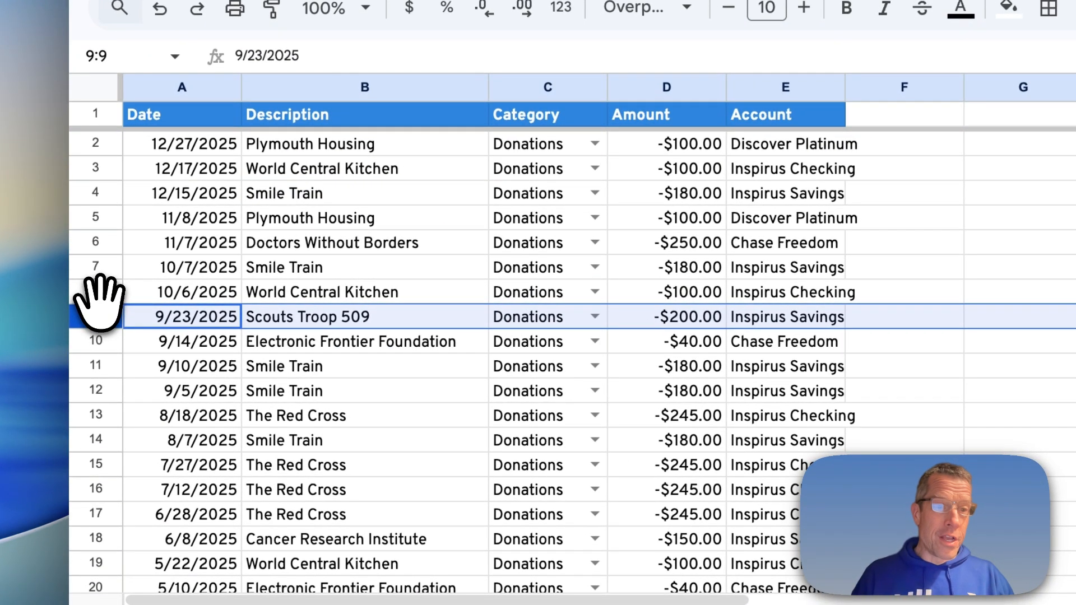
right_click(97, 316)
left_click(157, 301)
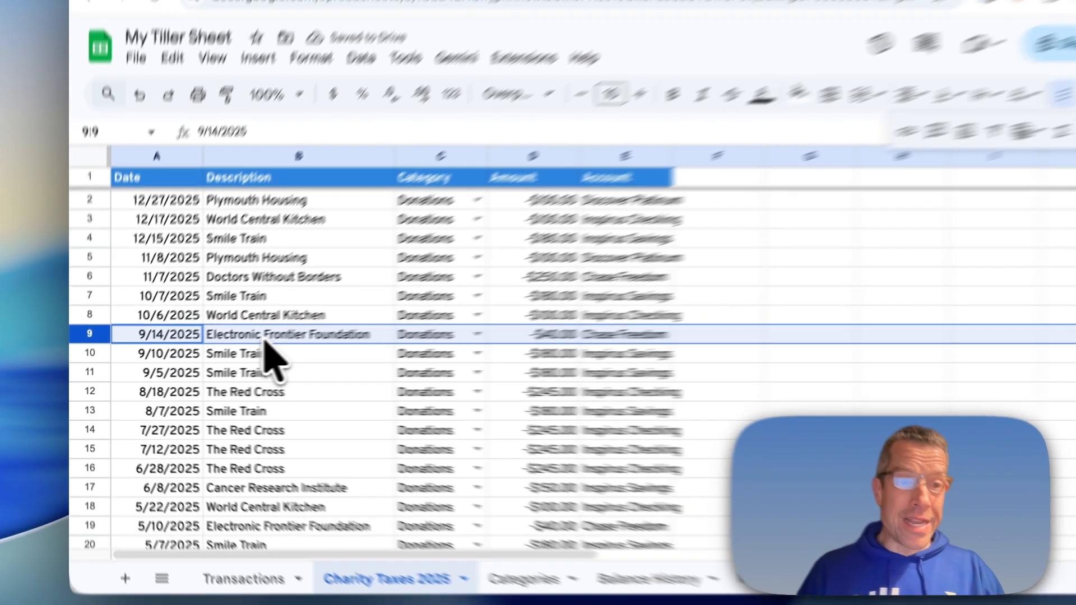
Add a row labelled "Total" below the last donation, summing the Amount column with =SUM(D2:D30)
scroll(328, 342, "down", 2)
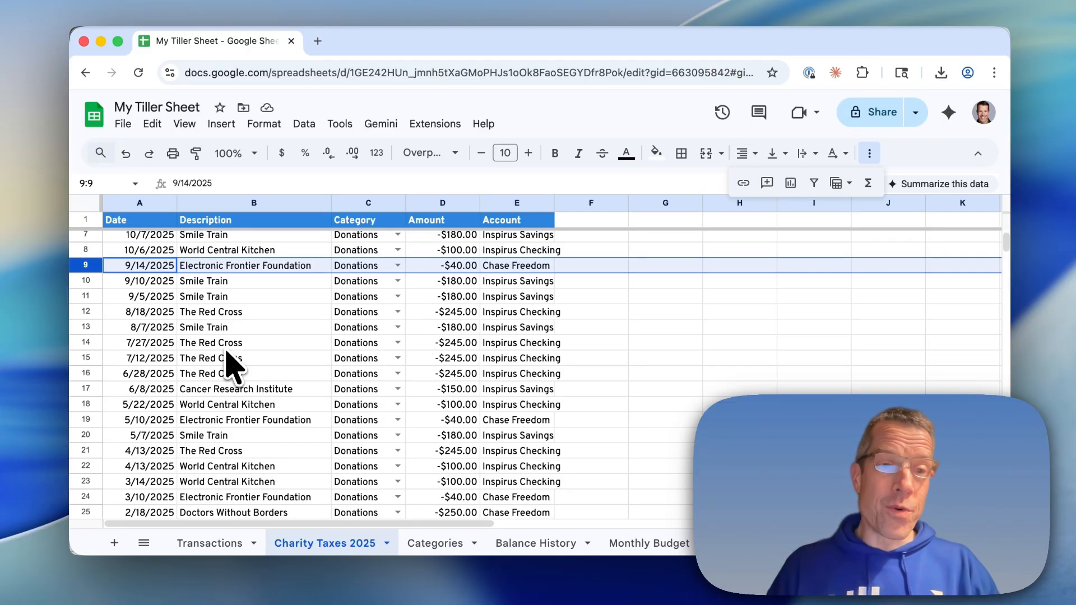
scroll(230, 364, "down", 2)
scroll(230, 364, "down", 3)
left_click(225, 442)
type("Total")
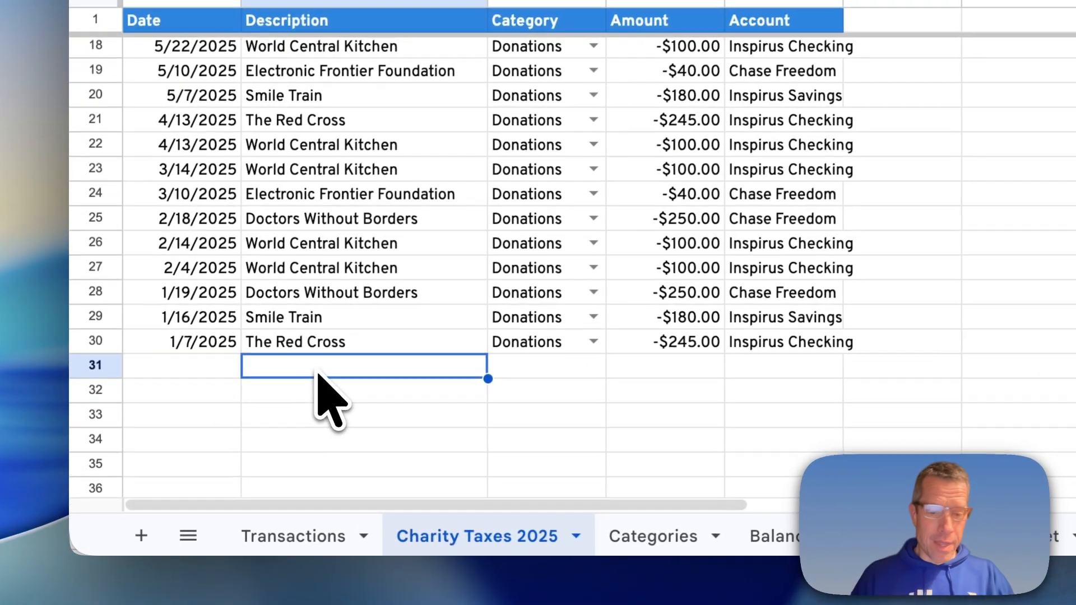
key("Tab")
key("Tab")
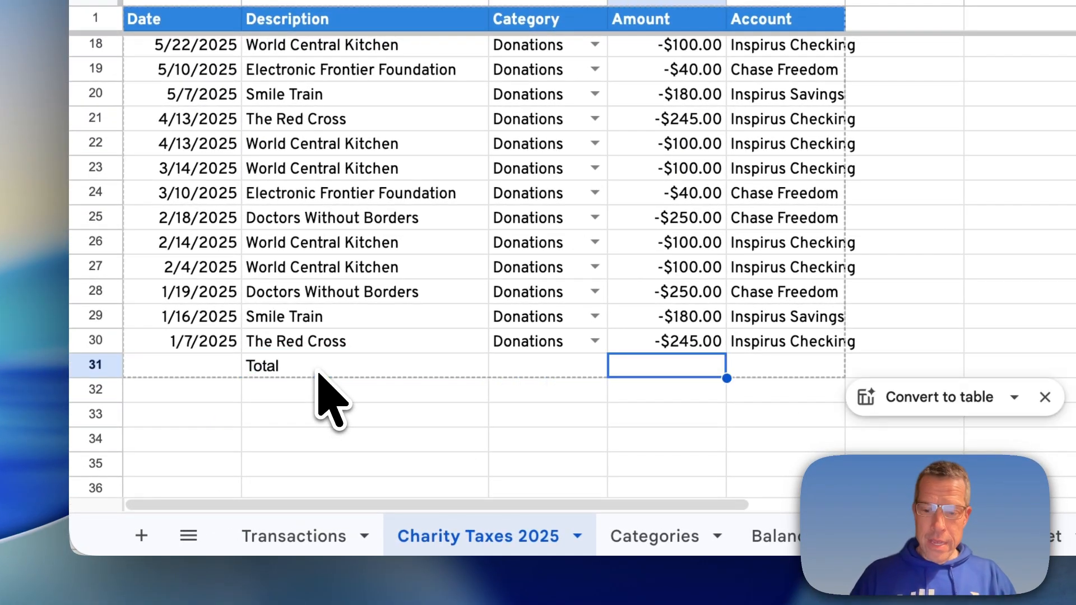
type("=sum")
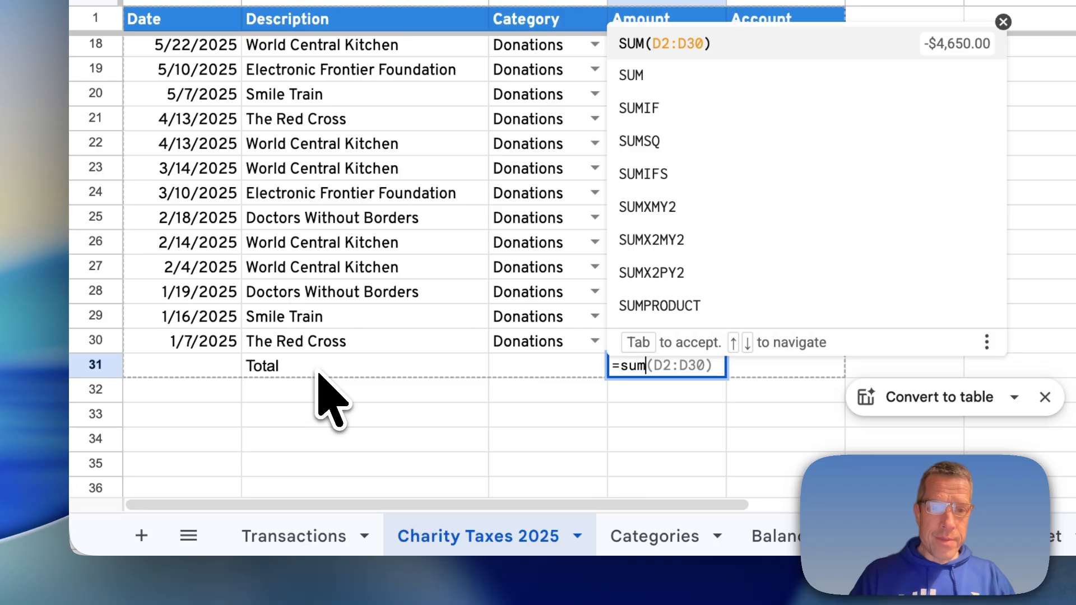
type("(")
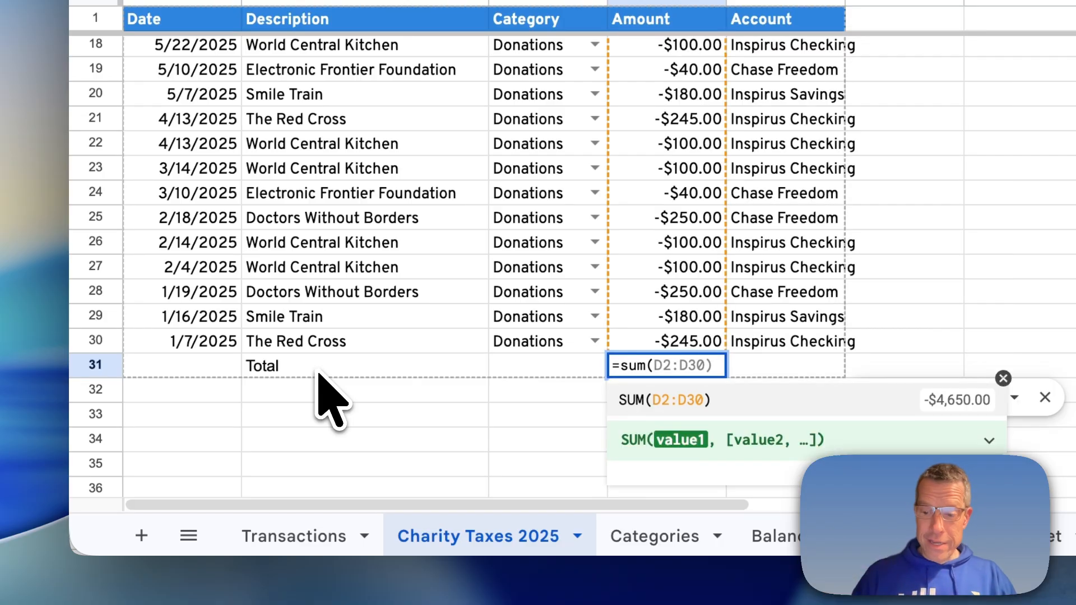
key("Tab")
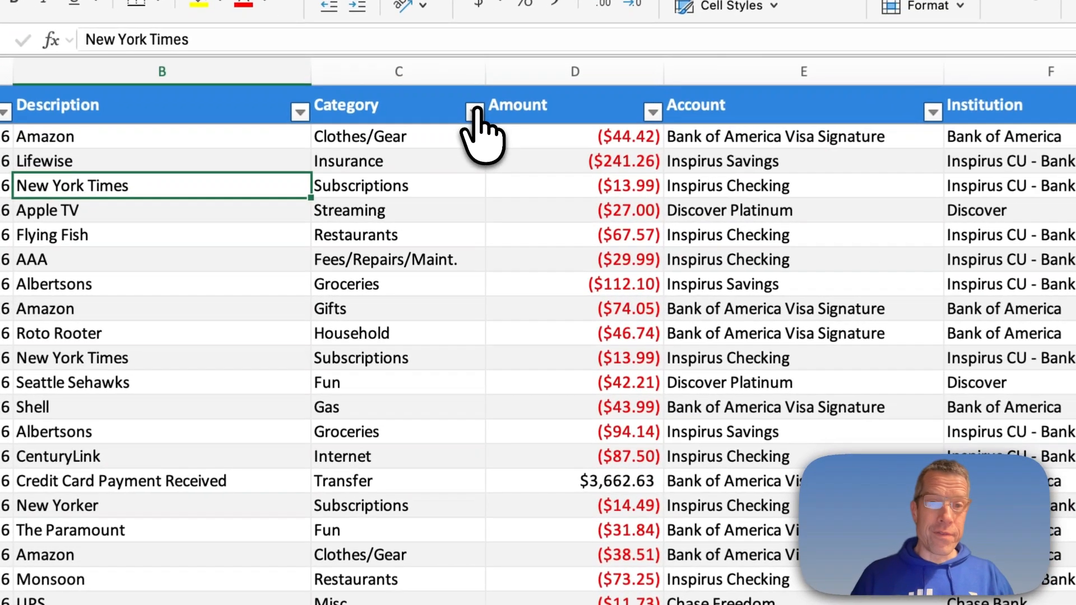
In the Excel version of the Transactions sheet, filter the Category column to show only Donations
left_click(451, 182)
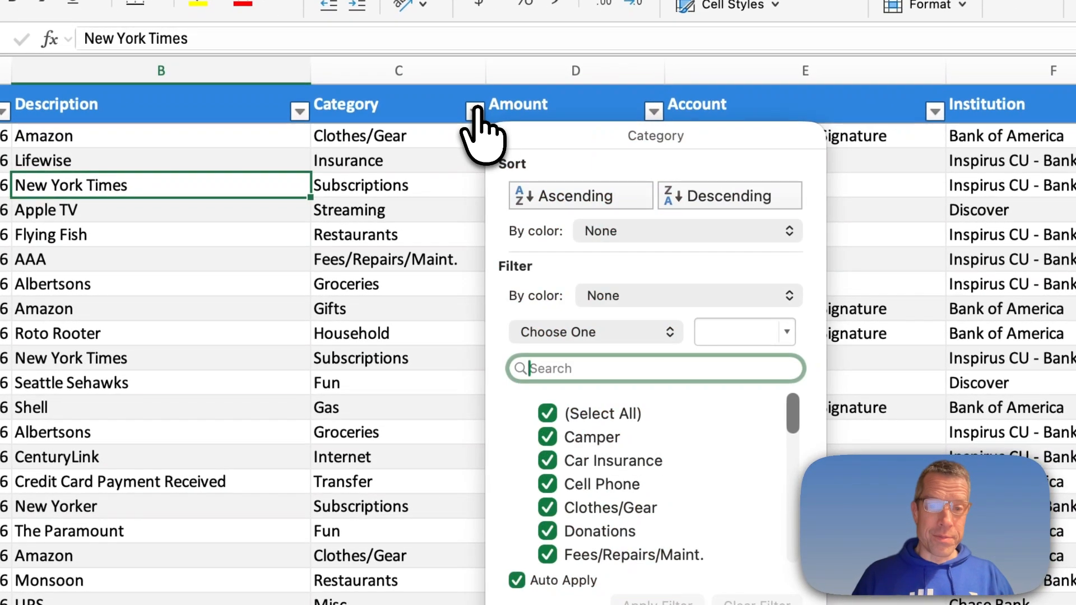
left_click(547, 413)
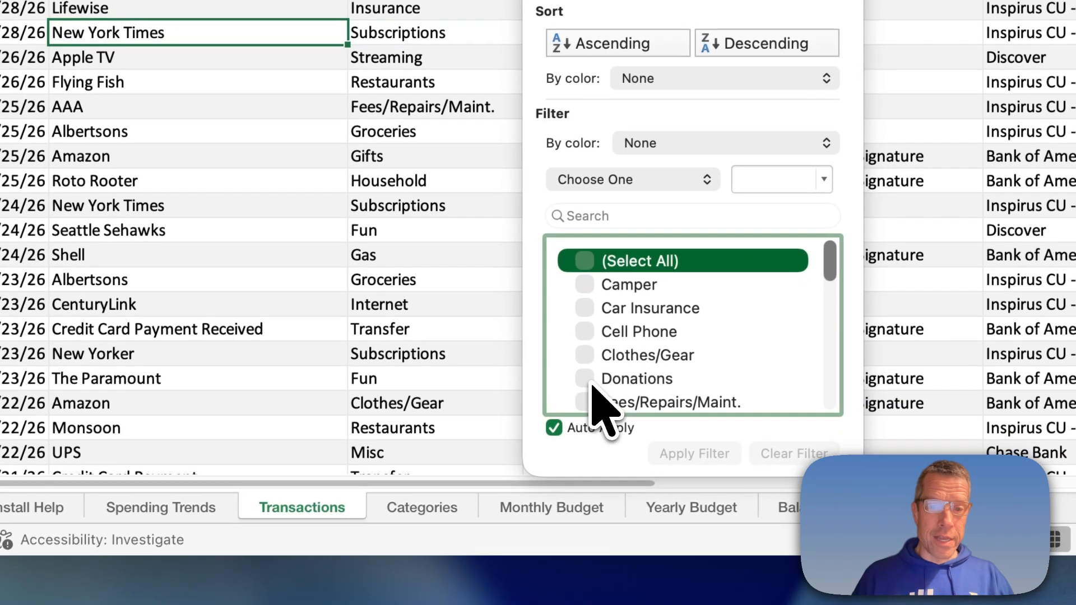
left_click(552, 531)
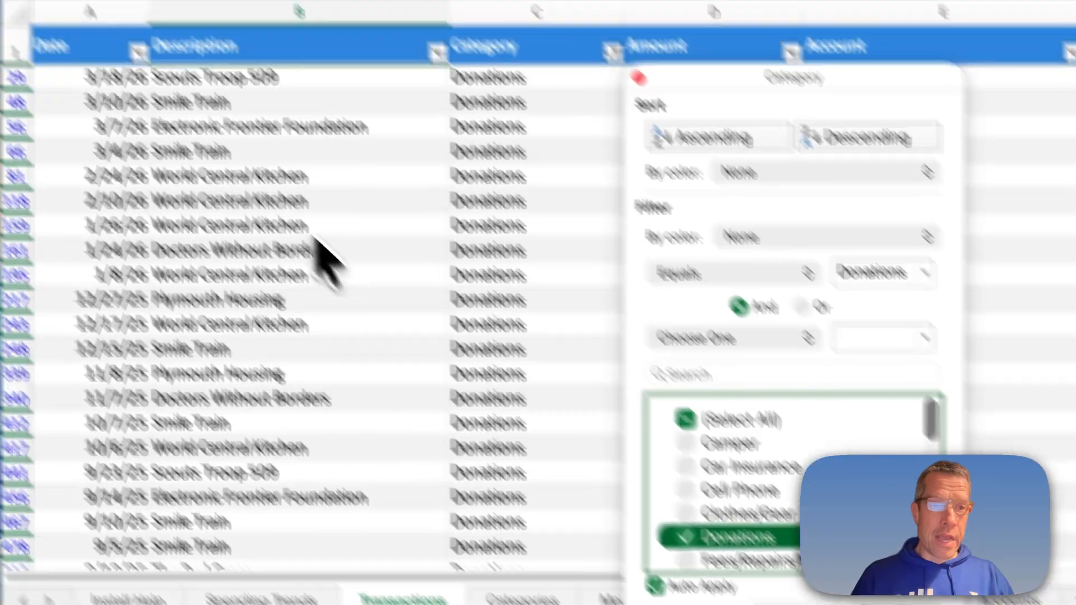
Filter the Date column of the Transactions sheet to show only 2025
left_click(208, 139)
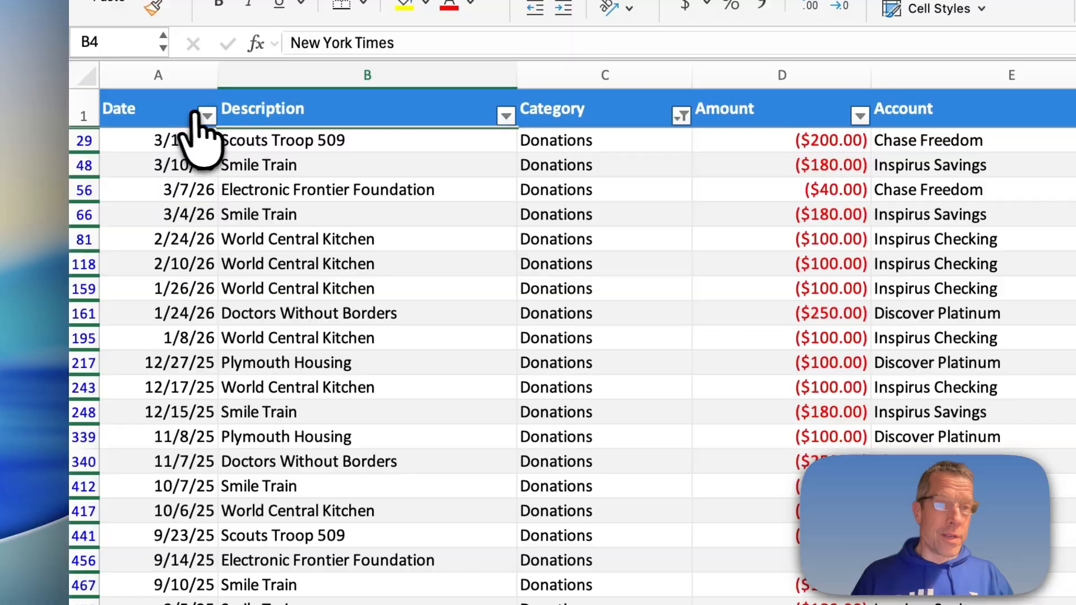
left_click(206, 115)
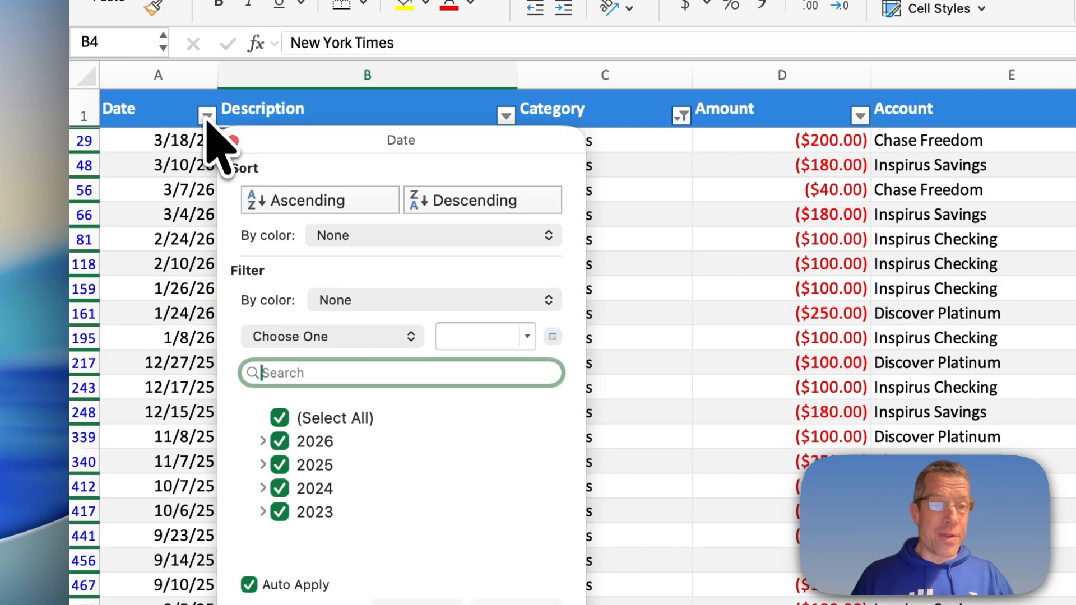
left_click(279, 418)
left_click(279, 464)
left_click(745, 562)
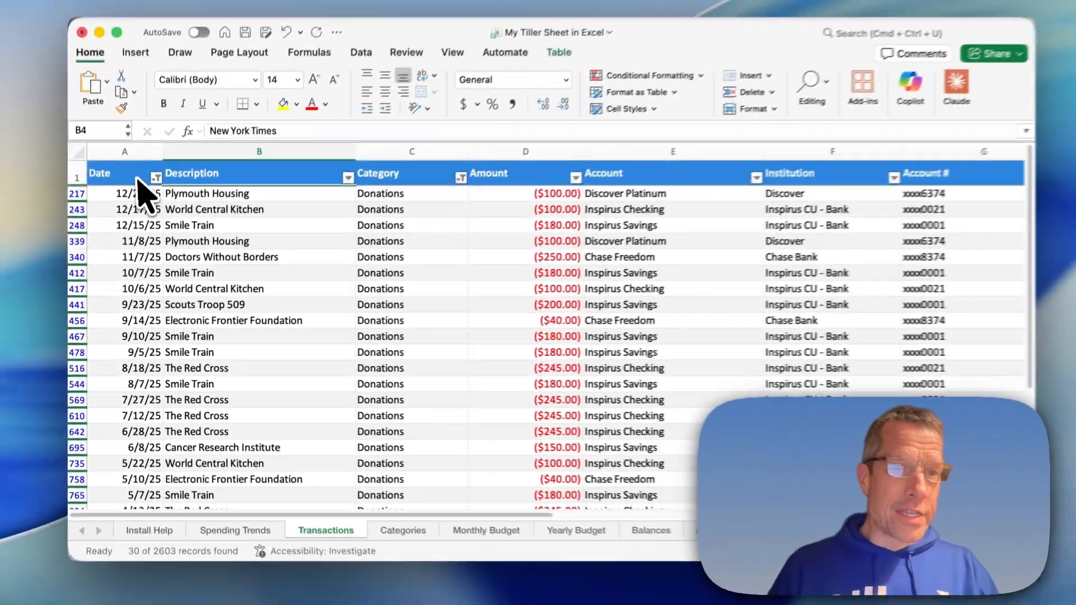
Copy the filtered 2025 donations from the Date through Account columns, including the header row
left_click(133, 64)
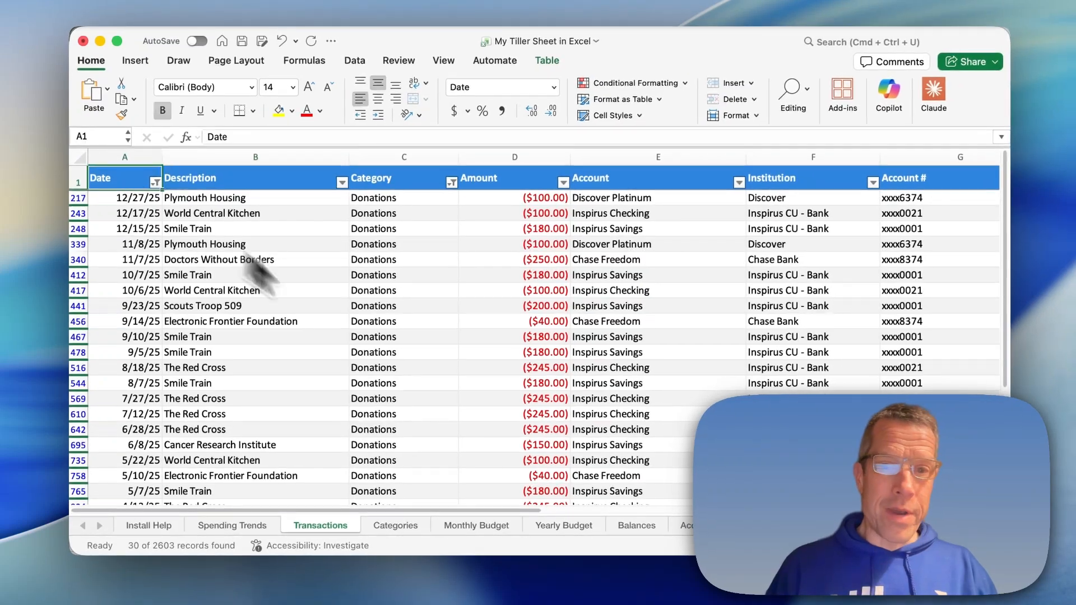
scroll(431, 391, "down", 5)
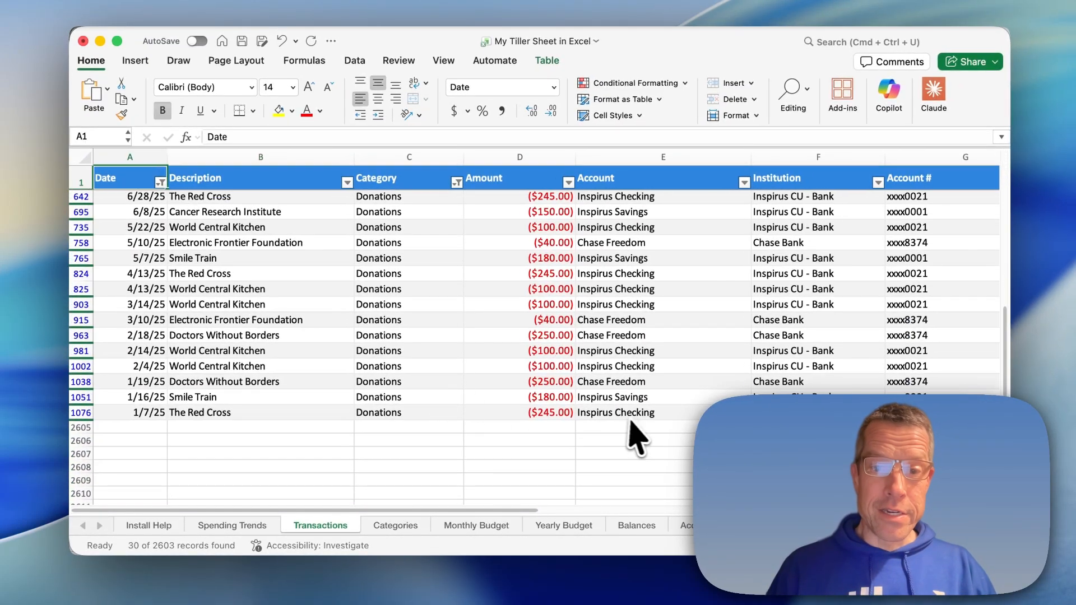
left_click(638, 418, "shift")
key("super+c")
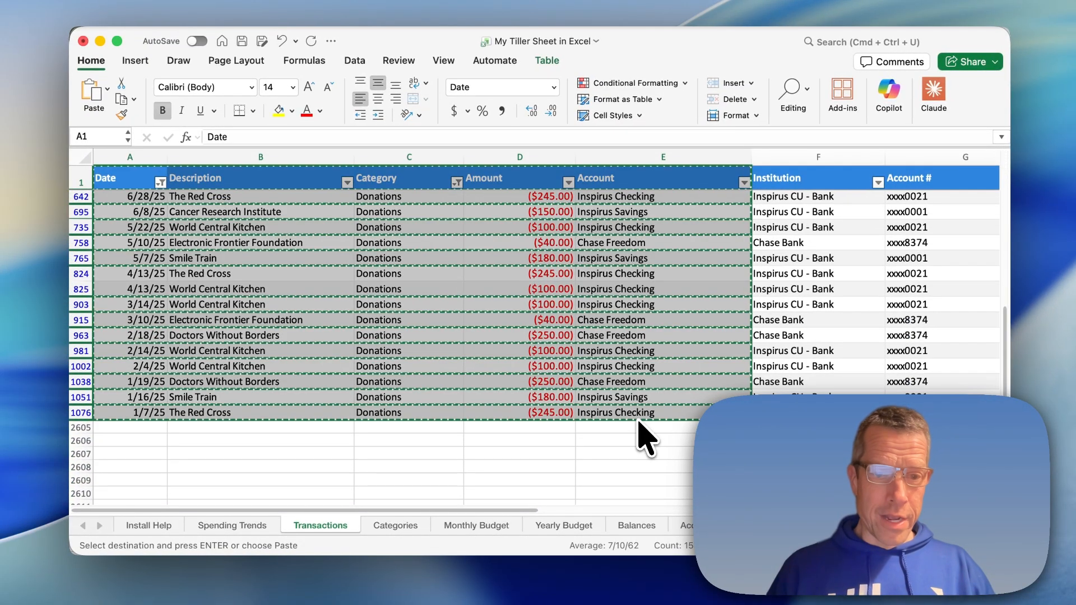
Paste the copied donations into a new sheet and widen the Description column to fit the charity names
left_click(989, 526)
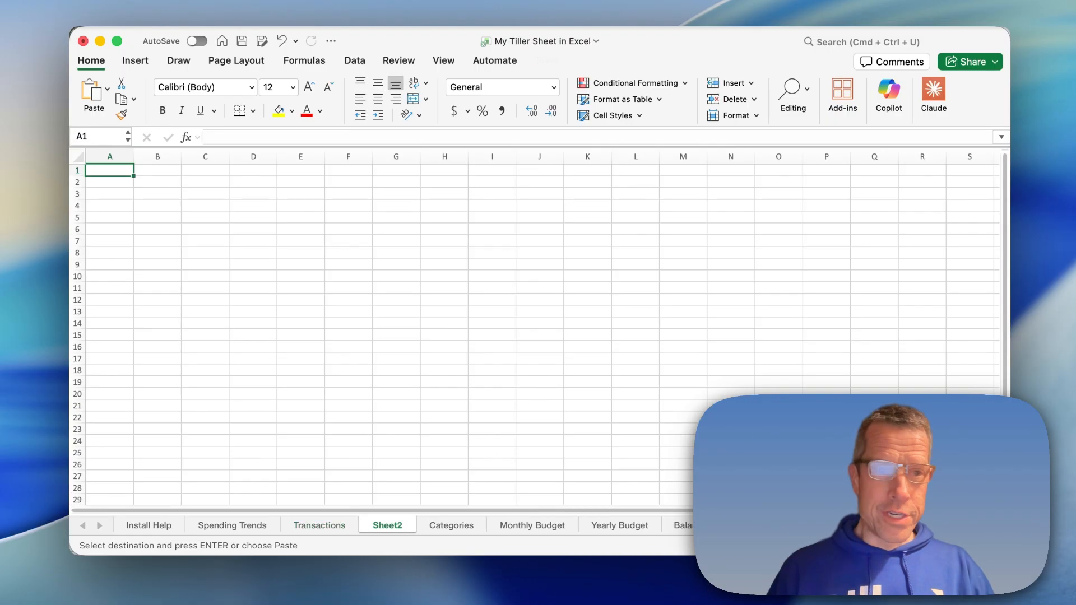
key("super+v")
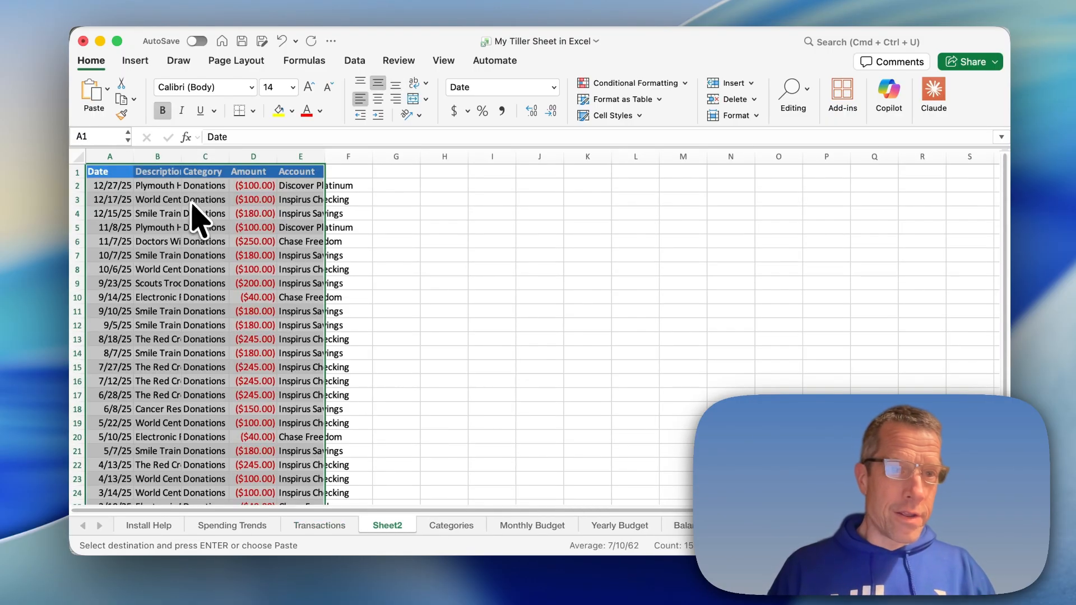
left_click(201, 200)
left_click_drag(182, 156, 267, 158)
Add a row labelled "Total" below the last donation, summing the Amount column with =SUM(D2:D31)
scroll(300, 305, "down", 3)
scroll(300, 307, "down", 4)
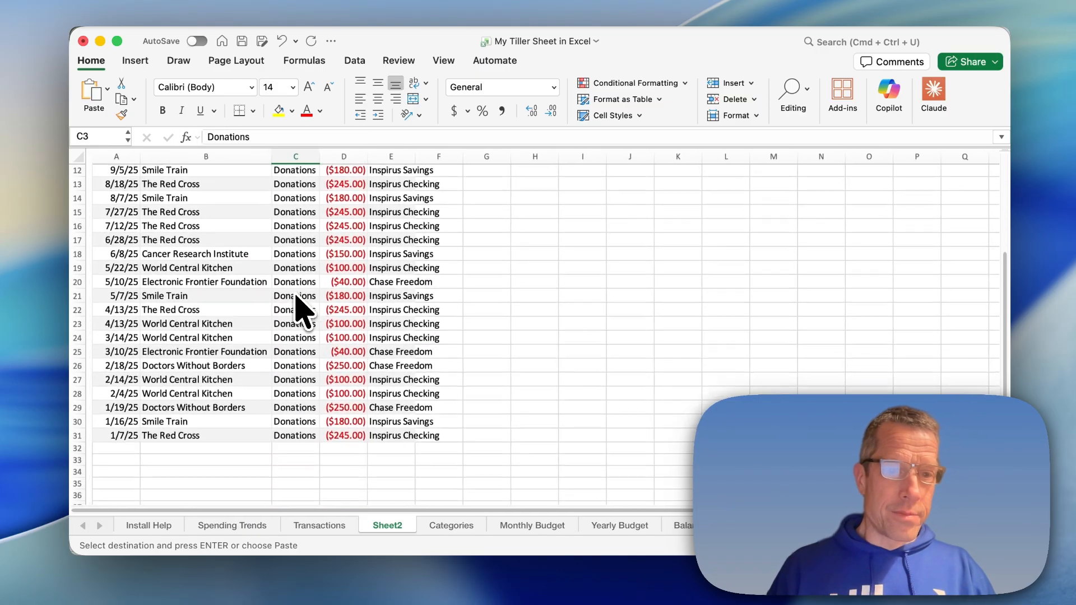
left_click(190, 438)
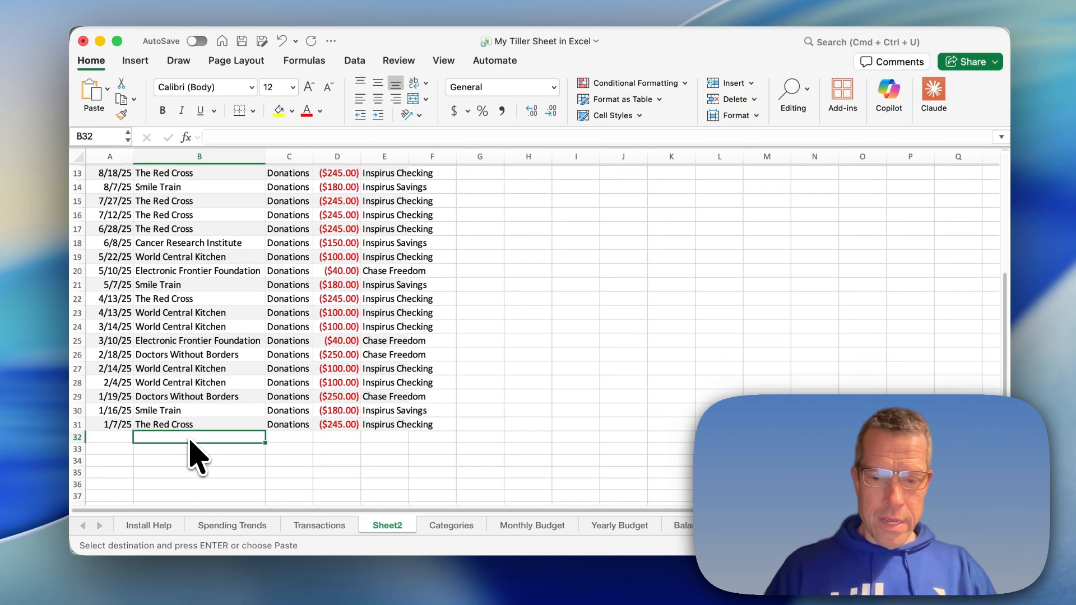
type("To")
key("Tab")
key("Tab")
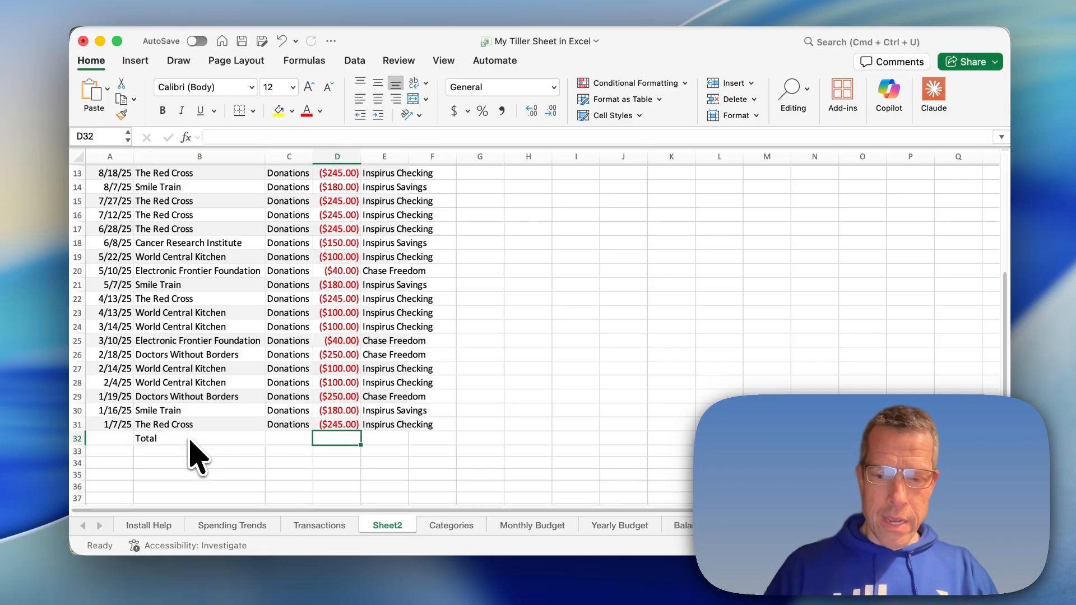
type("=sum(")
key("Up")
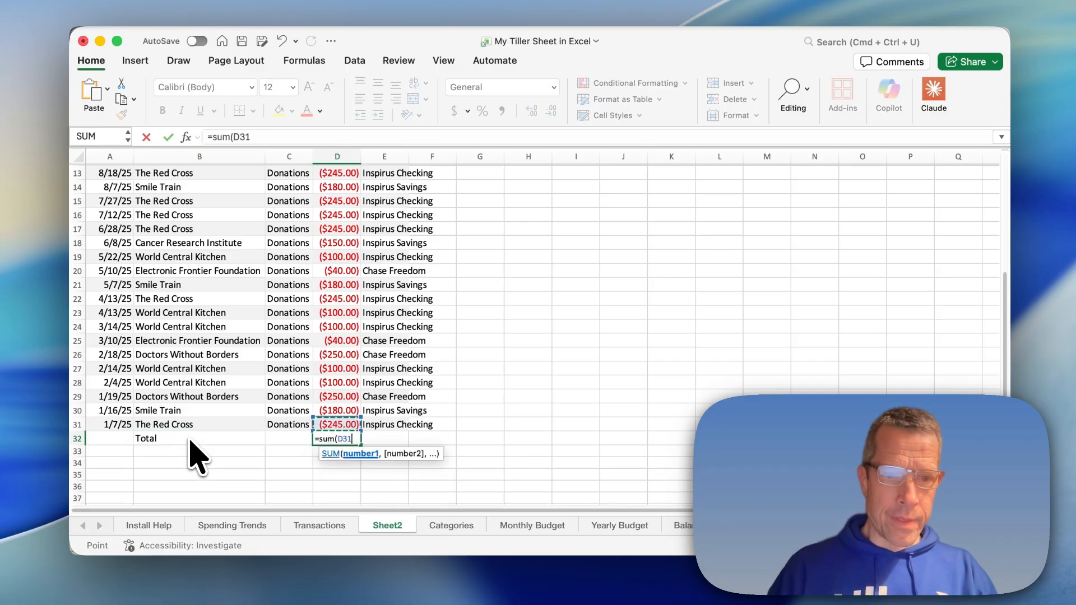
key("super+shift+Up")
type(")")
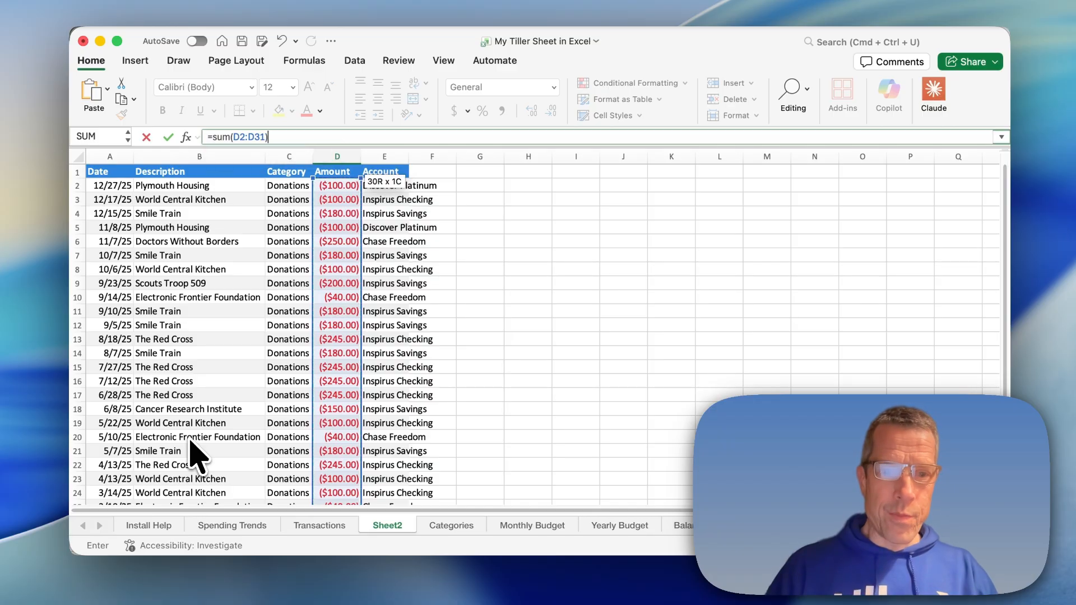
key("Return")
Delete the Scouts Troop 509 row from the new donation sheet
scroll(180, 465, "up", 5)
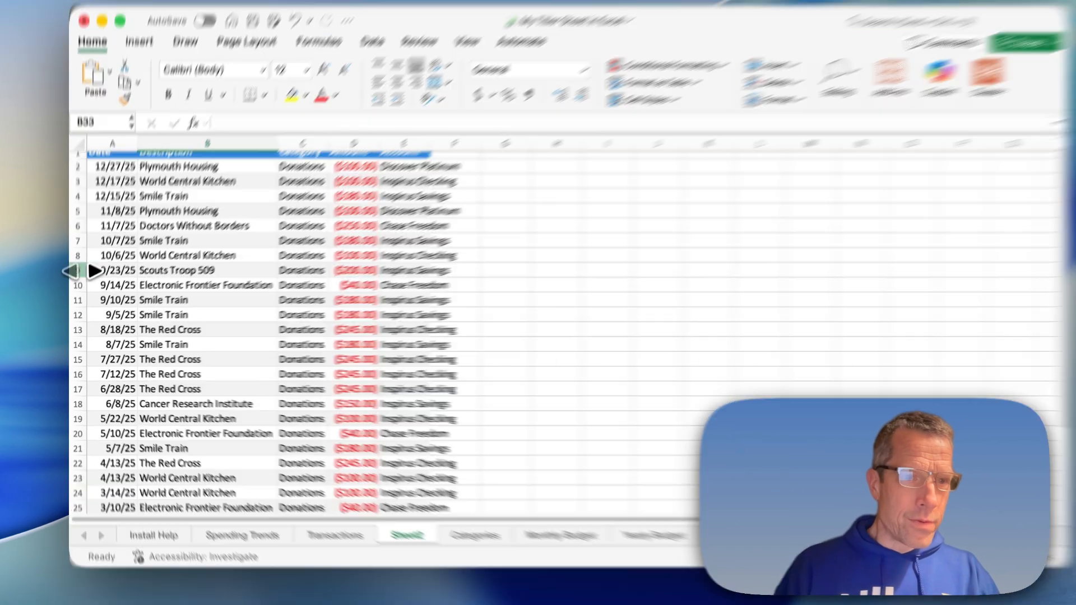
left_click(79, 275)
right_click(78, 276)
left_click(172, 393)
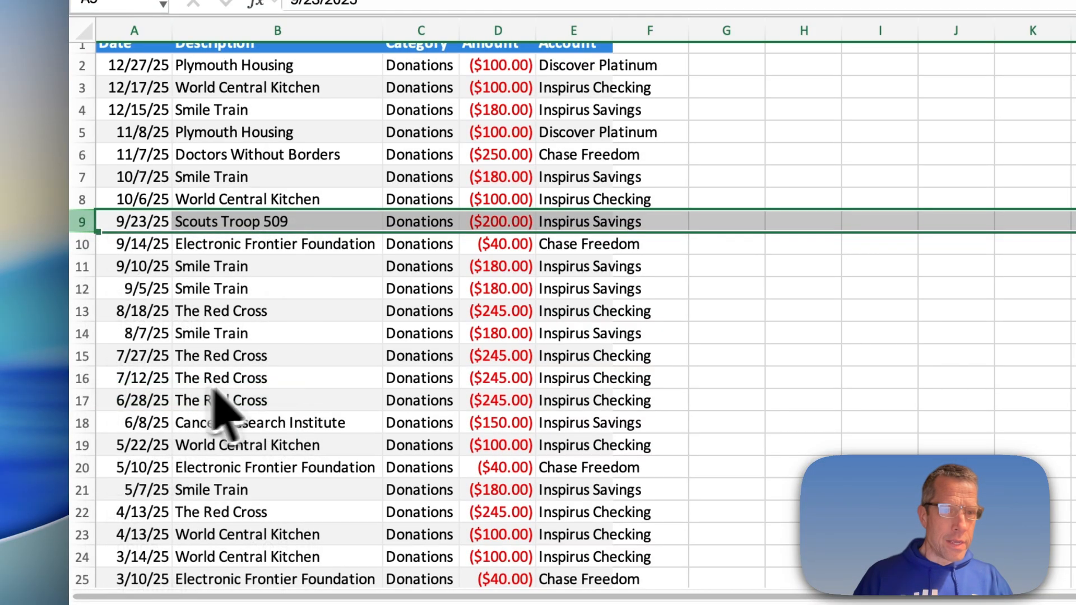
left_click(258, 382)
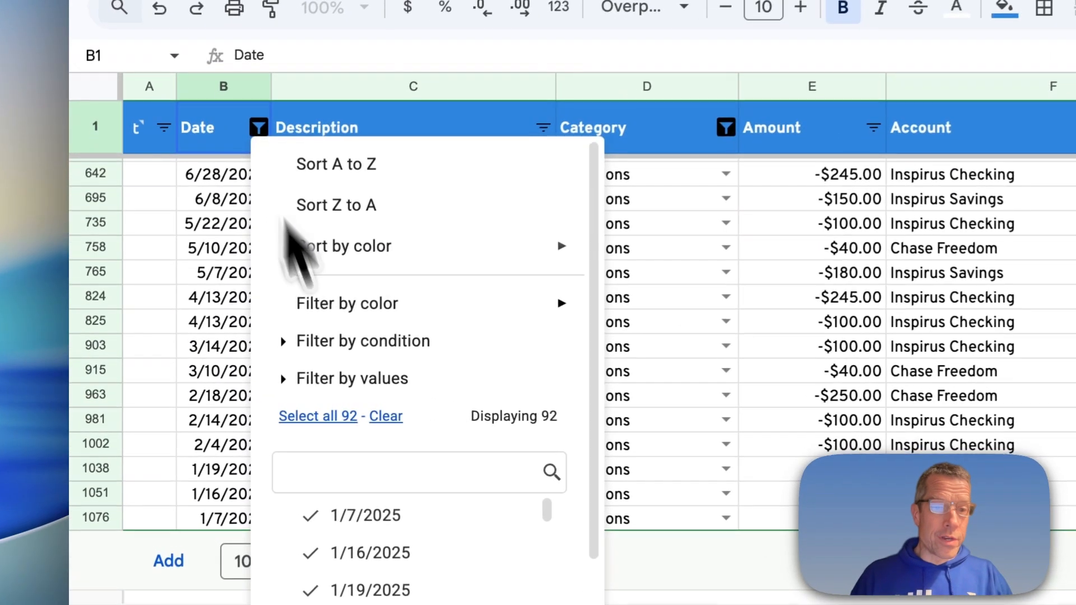
In the Google Sheets Transactions sheet, reset the Date filter so that all dates are selected
left_click(336, 415)
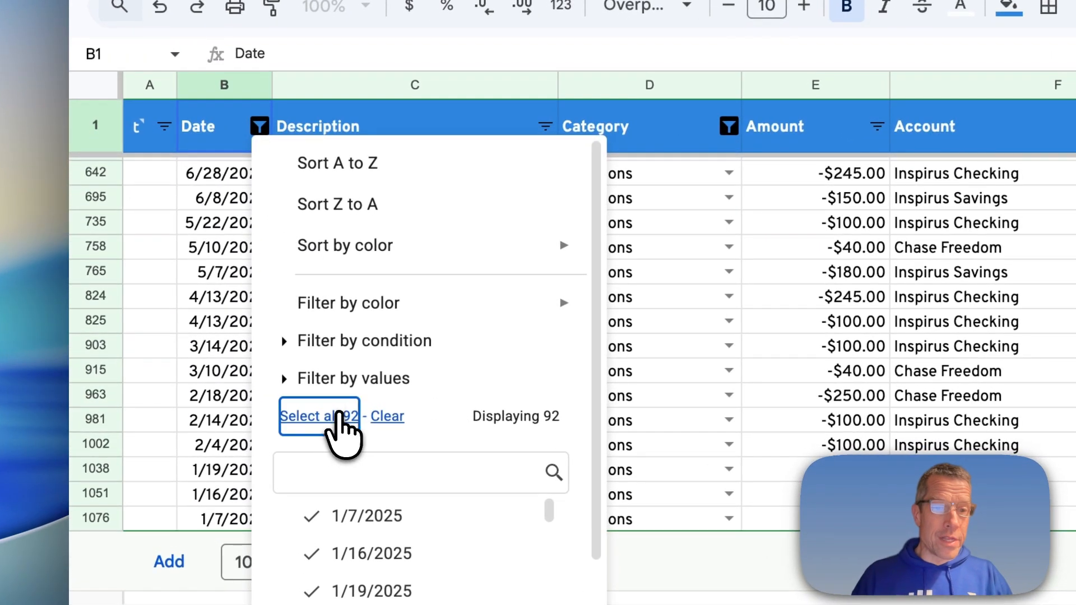
scroll(426, 473, "down", 3)
left_click(513, 601)
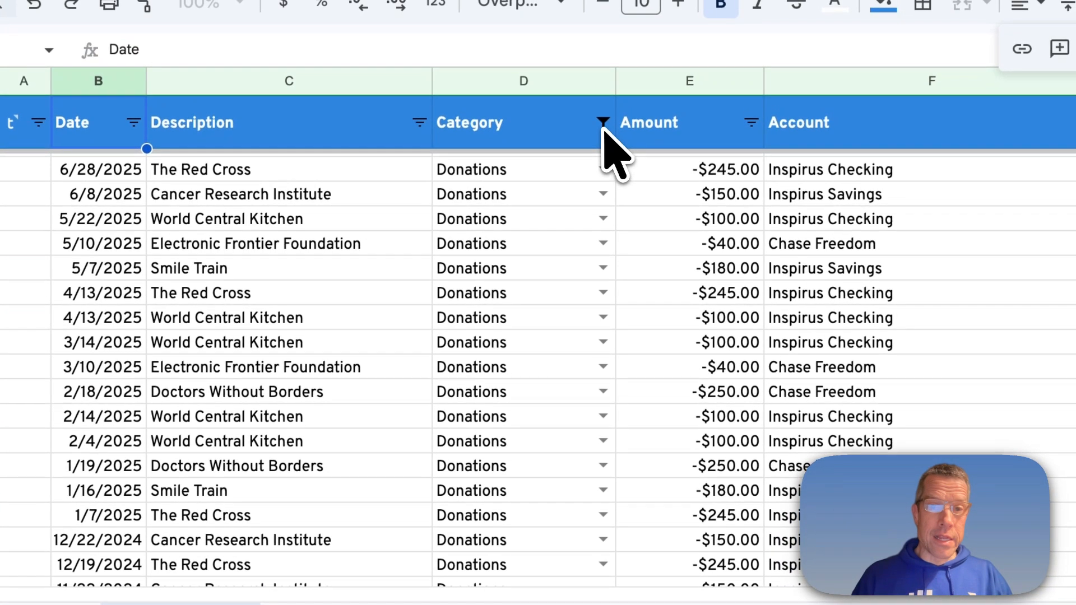
Reset the Category filter to include all categories and remove the filter from the Transactions sheet
left_click(633, 33)
left_click(324, 412)
scroll(336, 432, "down", 2)
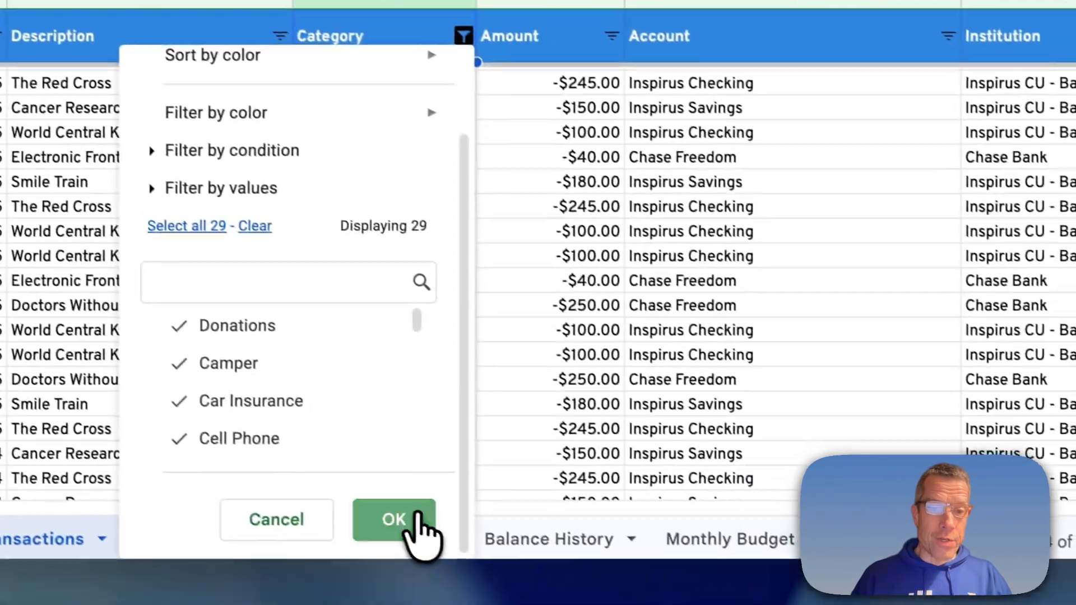
left_click(417, 515)
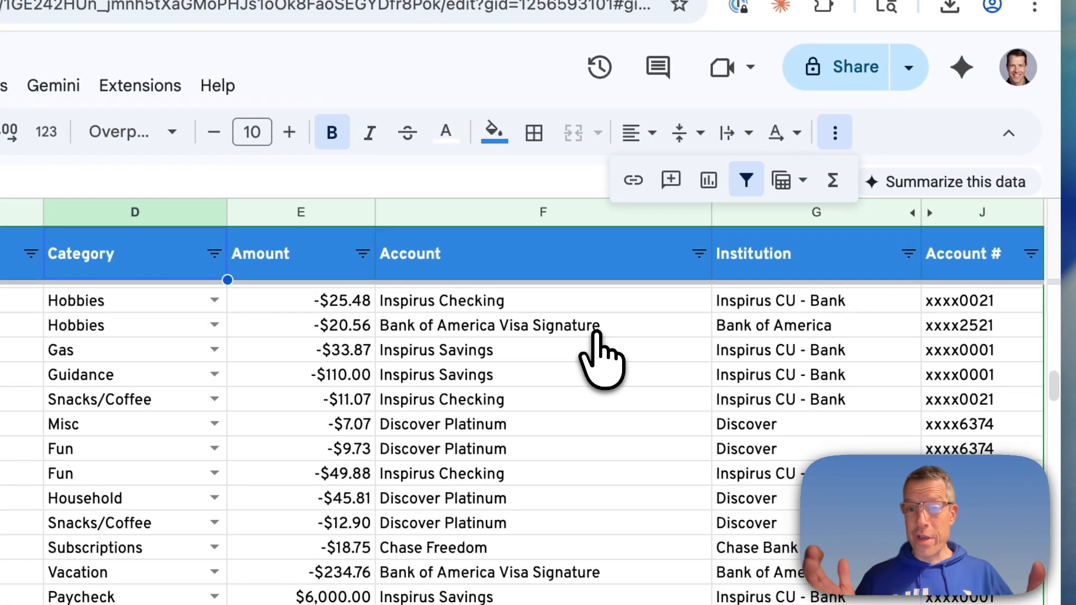
left_click(745, 179)
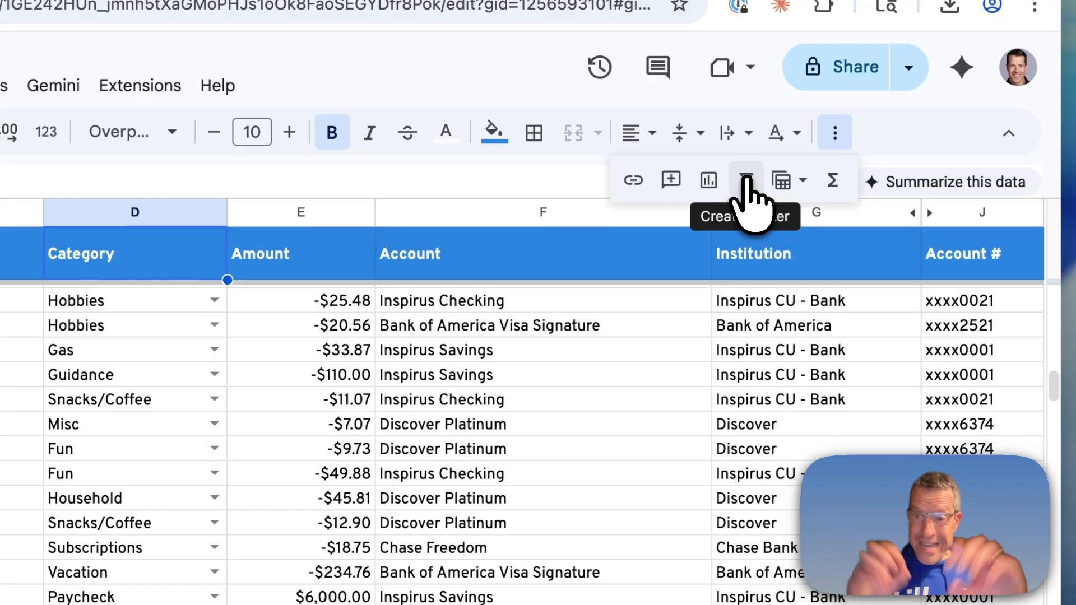